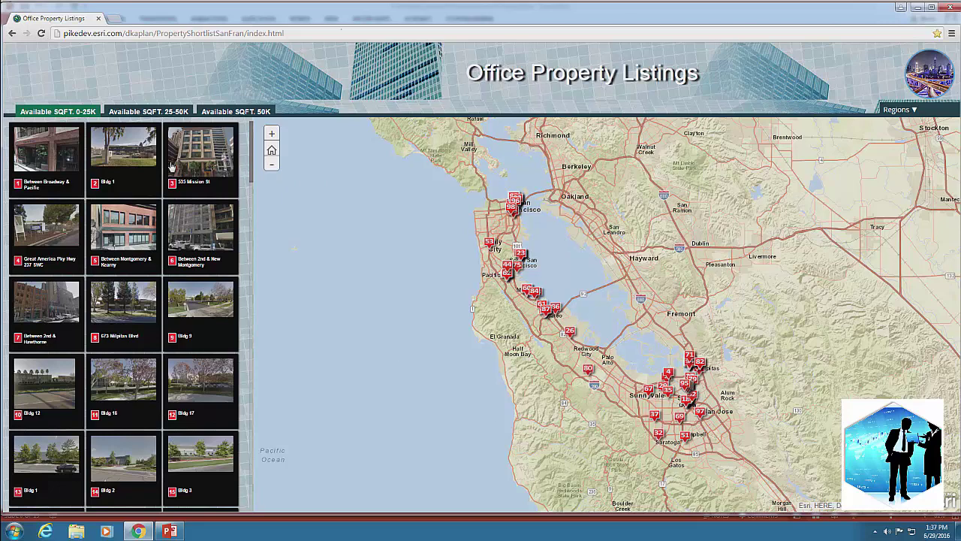
Step: Filter Office Property Listings to 50K available square feet in the Financial District region
{"action": "left_click_drag", "start_coordinate": [616, 374], "coordinate": [571, 367]}
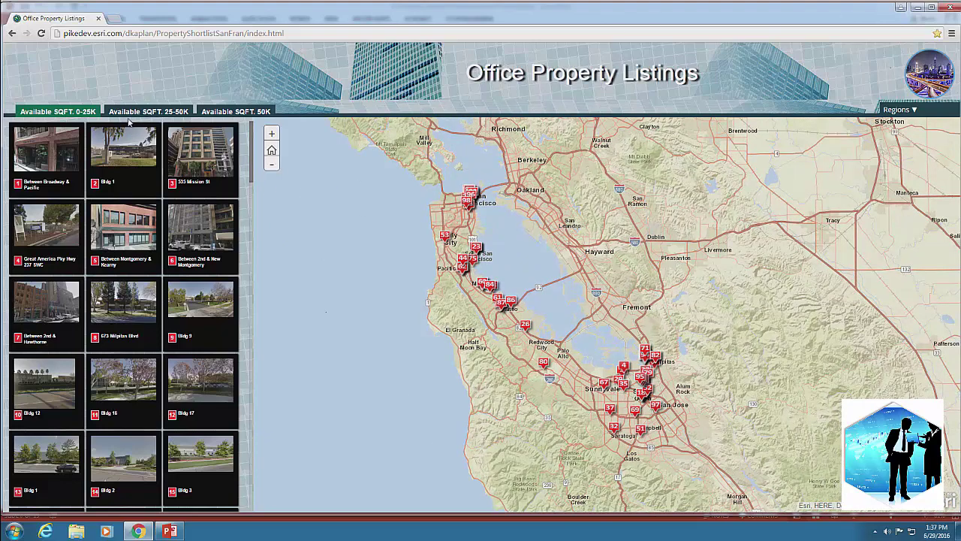
{"action": "left_click", "coordinate": [215, 112]}
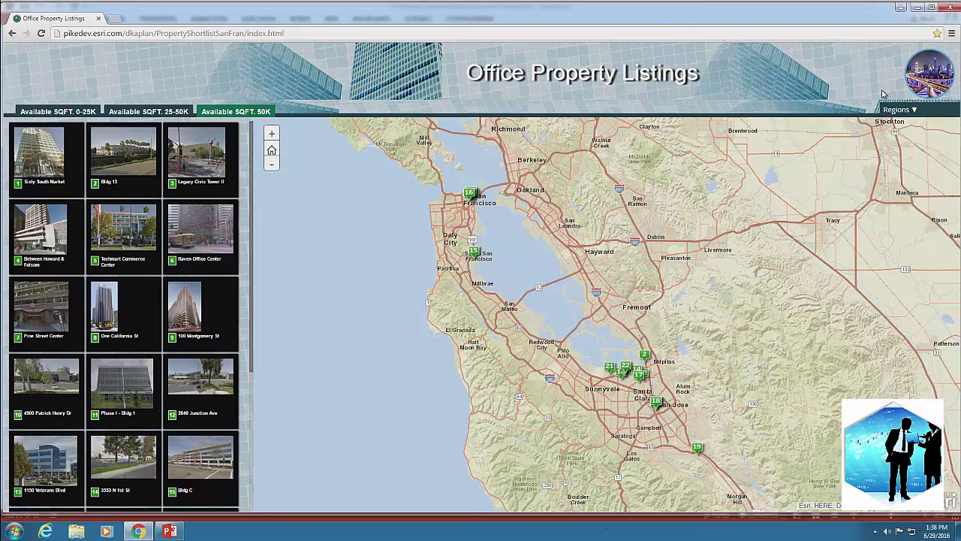
{"action": "left_click", "coordinate": [924, 114]}
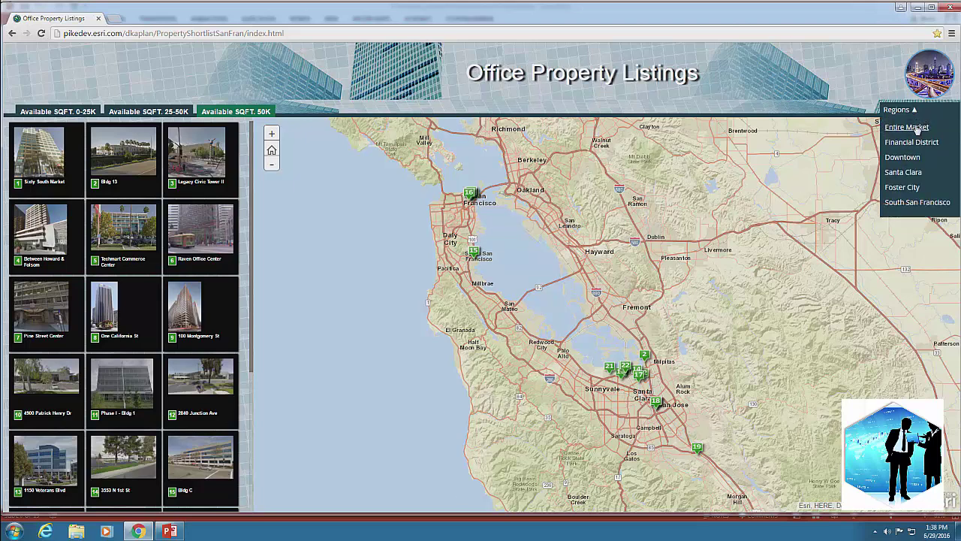
{"action": "left_click", "coordinate": [914, 143]}
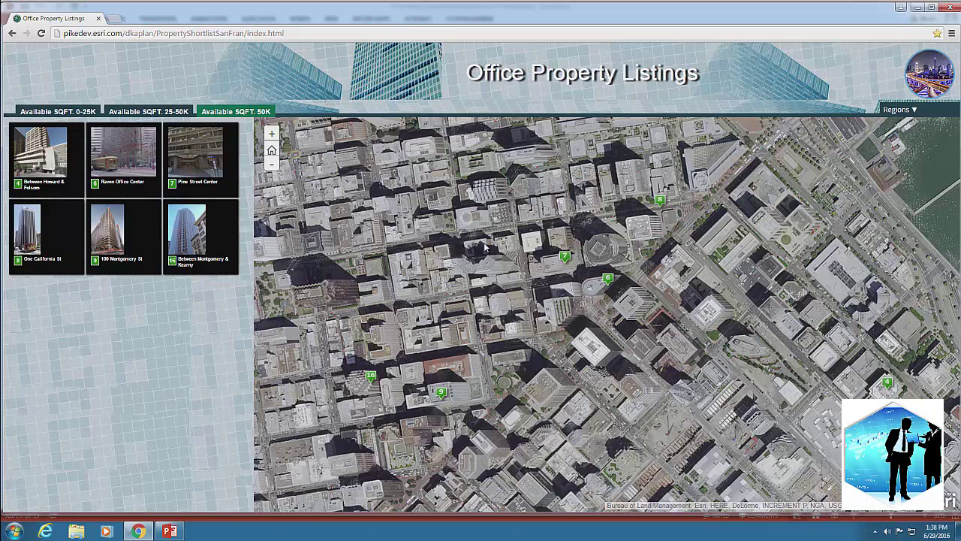
Step: Open Raven Office Center's map popup and then its full details page
{"action": "left_click", "coordinate": [145, 173]}
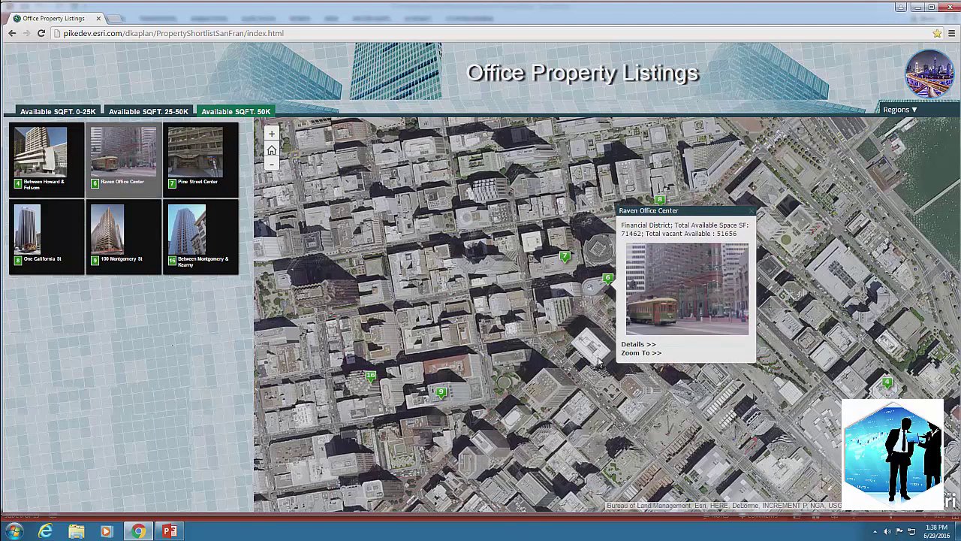
{"action": "left_click", "coordinate": [638, 346]}
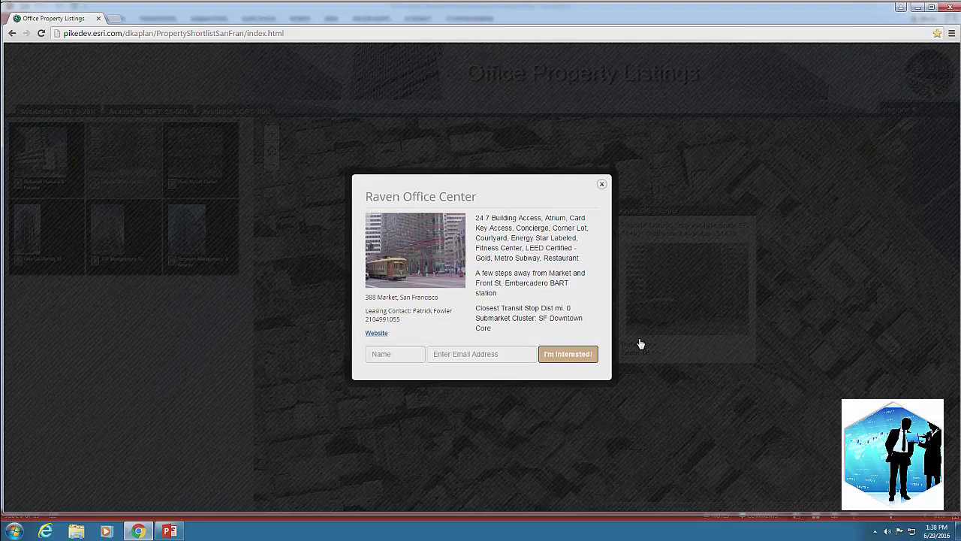
Step: Submit the interest form with the contact's name and e-mail, dismiss the confirmation, and close the details
{"action": "left_click", "coordinate": [375, 355]}
{"action": "type", "text": "Patrick"}
{"action": "left_click", "coordinate": [441, 350]}
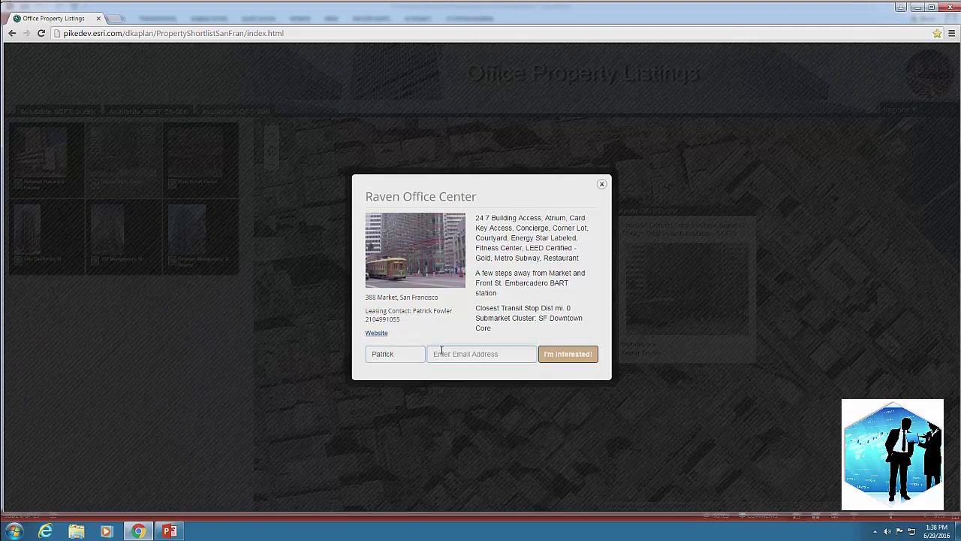
{"action": "left_click", "coordinate": [546, 355]}
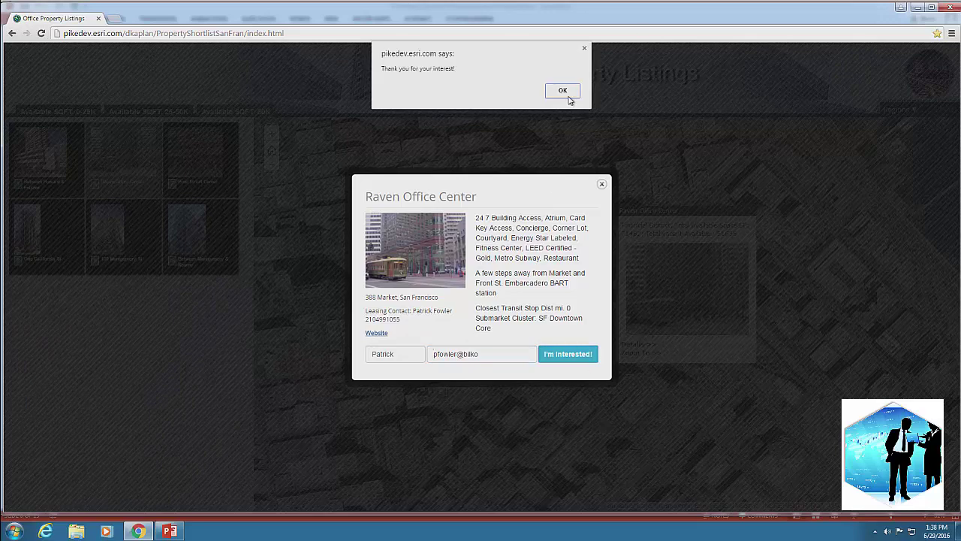
{"action": "left_click", "coordinate": [568, 96]}
{"action": "left_click", "coordinate": [602, 184]}
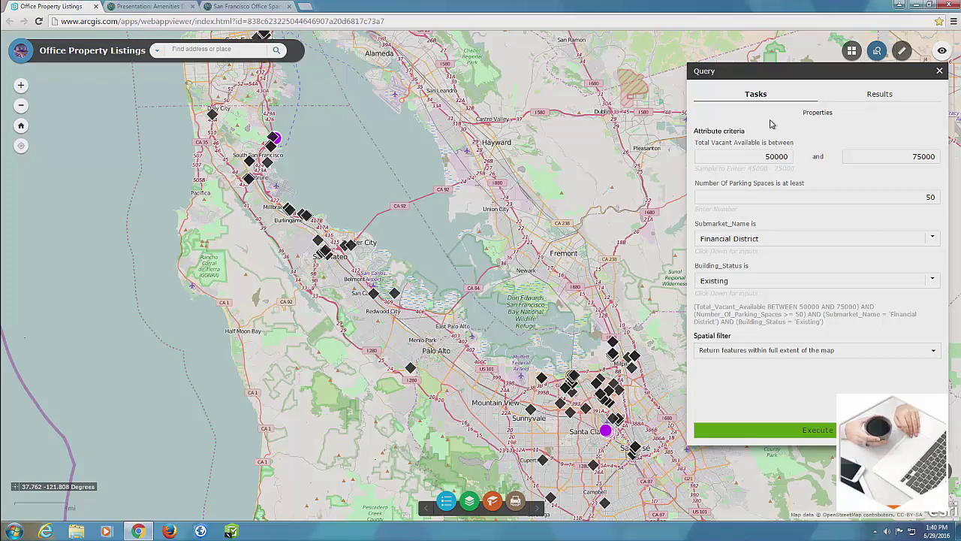
Step: Execute the query for existing Financial District properties with 50,000–75,000 vacant sq ft and 50+ parking spaces
{"action": "left_click", "coordinate": [833, 431]}
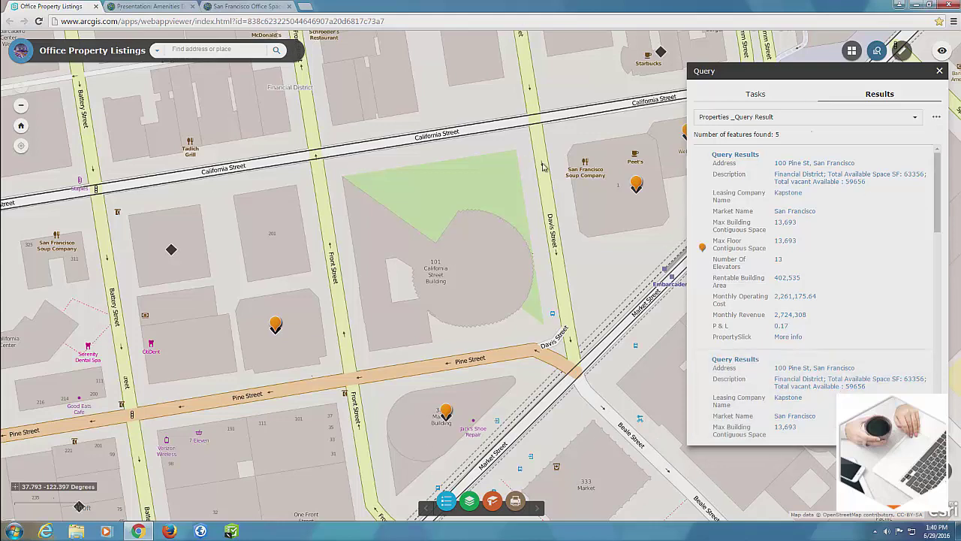
{"action": "left_click_drag", "start_coordinate": [491, 199], "coordinate": [470, 177]}
{"action": "scroll", "coordinate": [778, 220], "scroll_direction": "down", "scroll_amount": 1}
{"action": "scroll", "coordinate": [778, 220], "scroll_direction": "down", "scroll_amount": 5}
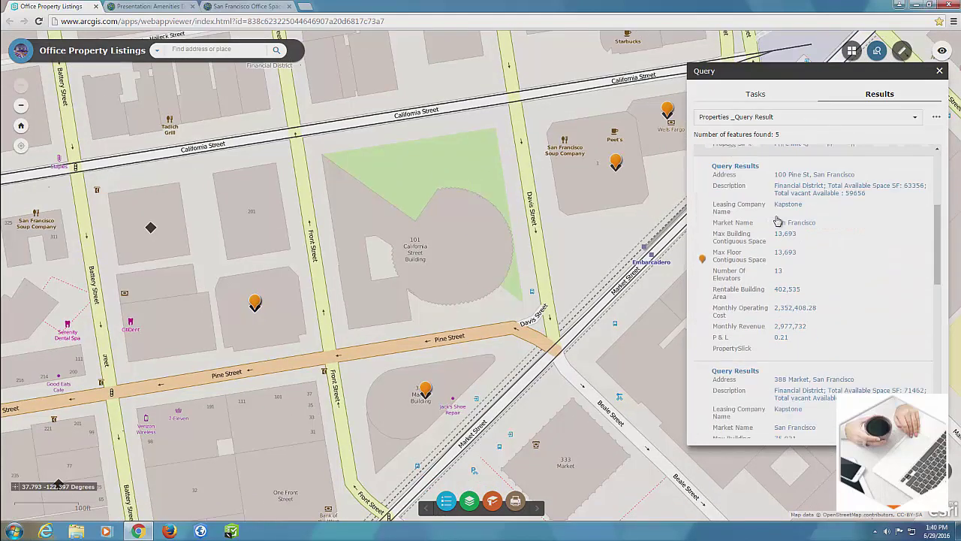
{"action": "scroll", "coordinate": [791, 246], "scroll_direction": "up", "scroll_amount": 3}
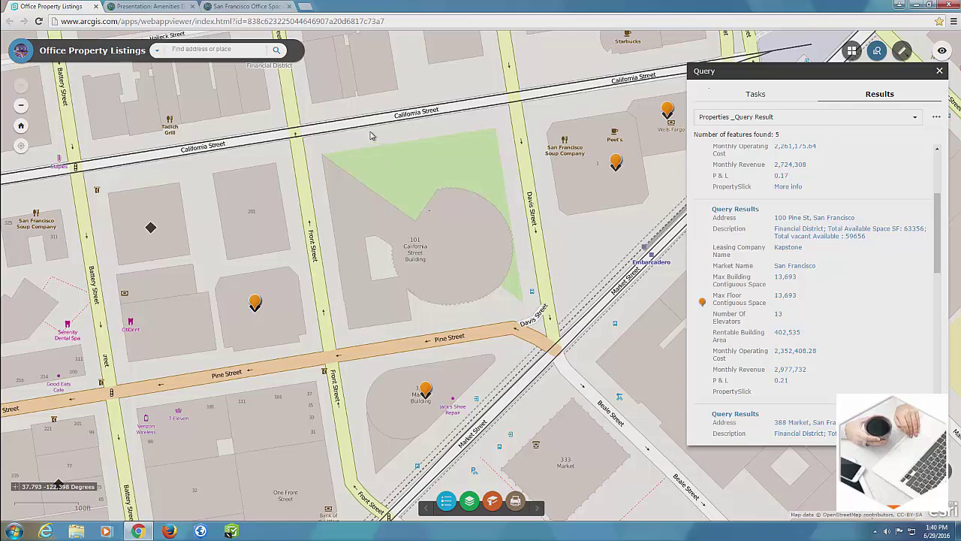
Step: Zoom the map out from the downtown query results
{"action": "left_click", "coordinate": [26, 109]}
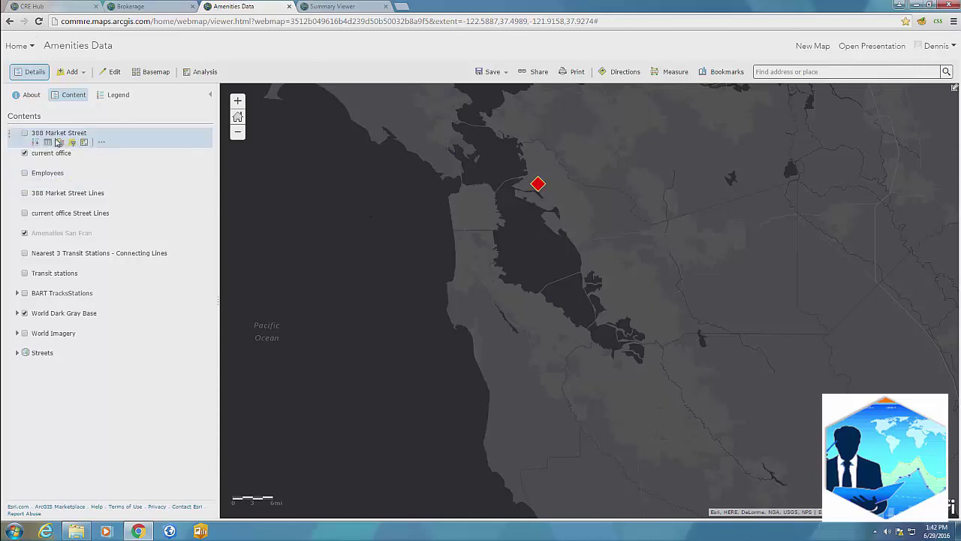
Step: Turn on the 388 Market Street layer and drop the Employees file from Downloads onto the map
{"action": "left_click", "coordinate": [25, 133]}
{"action": "left_click", "coordinate": [76, 528]}
{"action": "left_click_drag", "start_coordinate": [145, 389], "coordinate": [560, 297]}
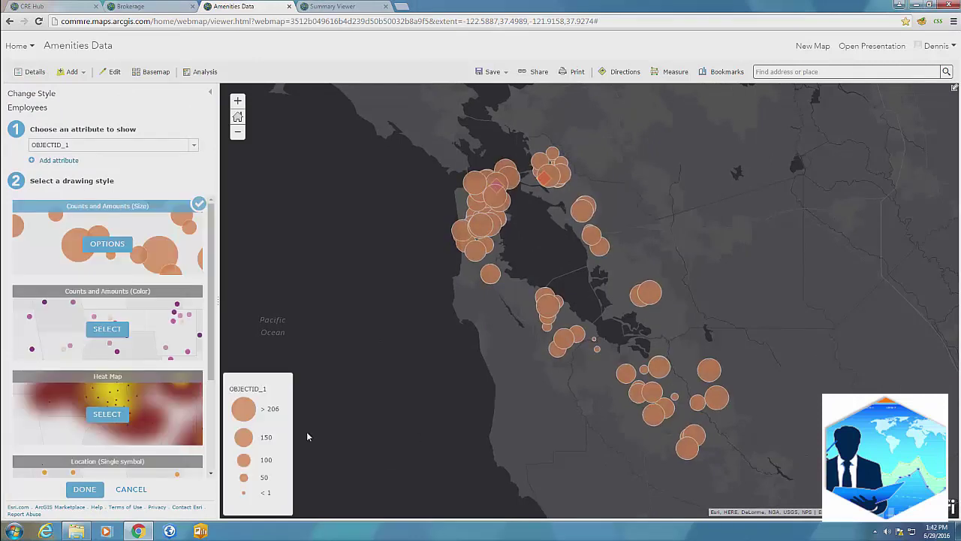
Step: Finish styling the new Employees layer, then remove it as a duplicate
{"action": "left_click", "coordinate": [142, 489]}
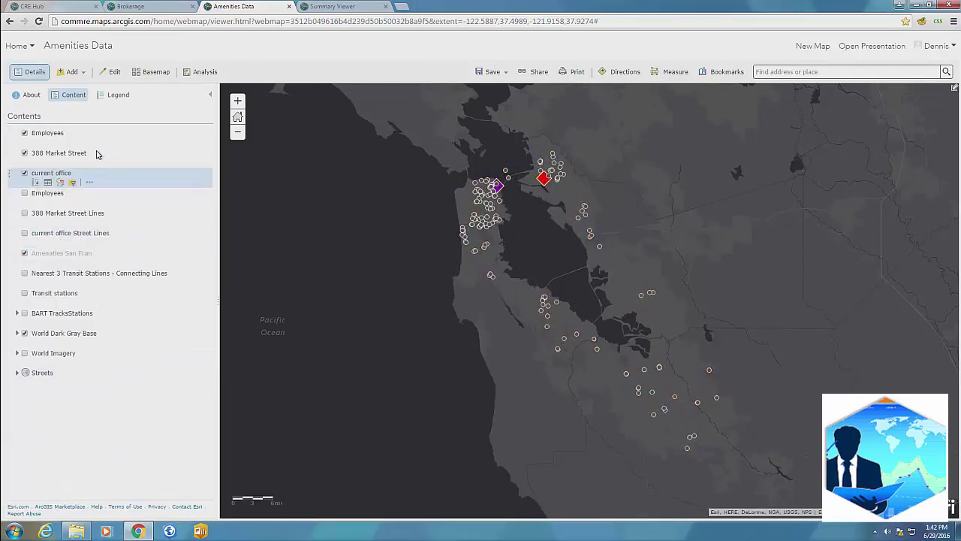
{"action": "left_click", "coordinate": [90, 143]}
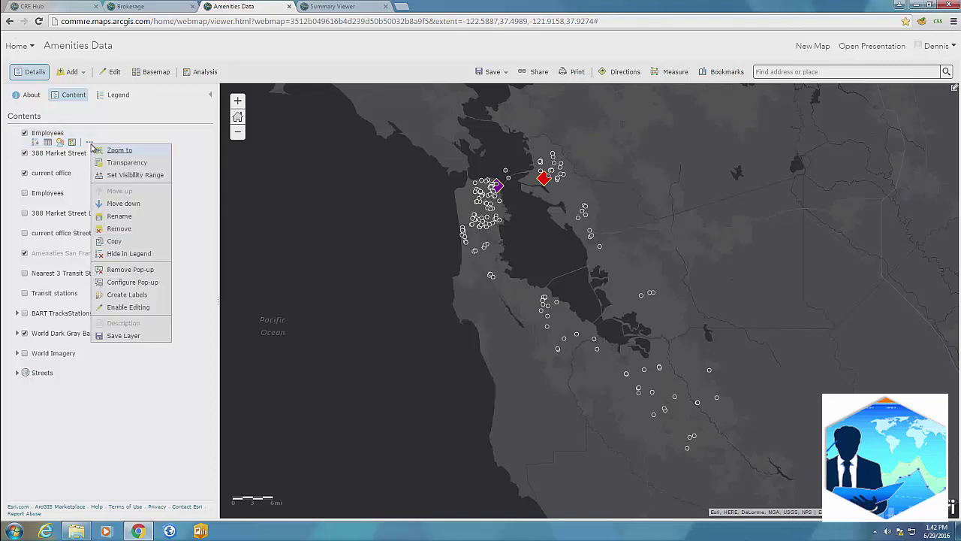
{"action": "left_click", "coordinate": [119, 229]}
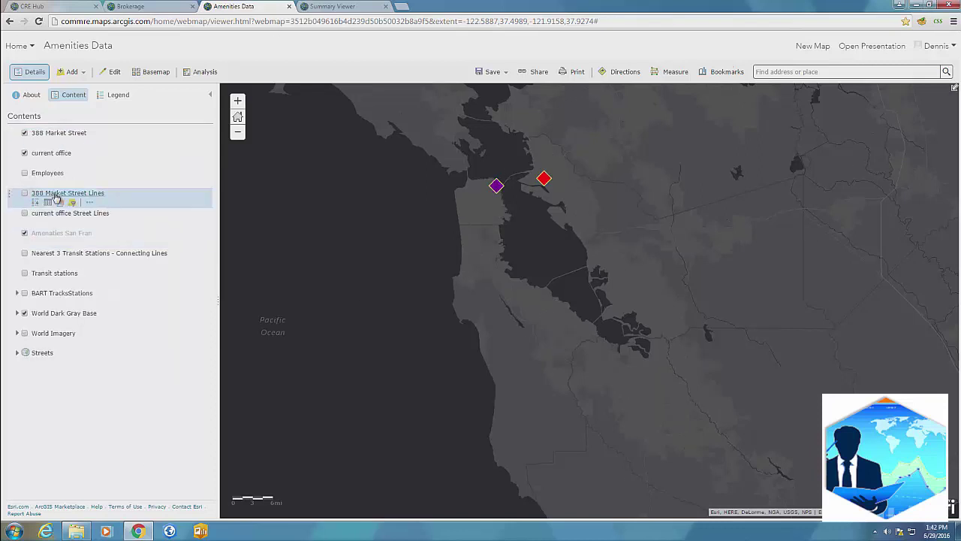
Step: Show the original Employees layer and open its Perform Analysis tools
{"action": "left_click", "coordinate": [25, 174]}
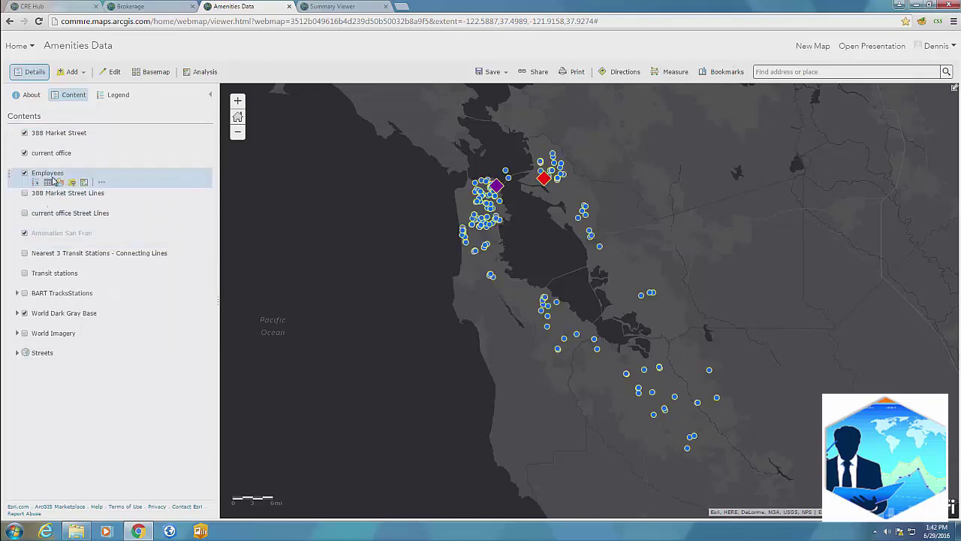
{"action": "left_click", "coordinate": [101, 182]}
{"action": "left_click", "coordinate": [85, 183]}
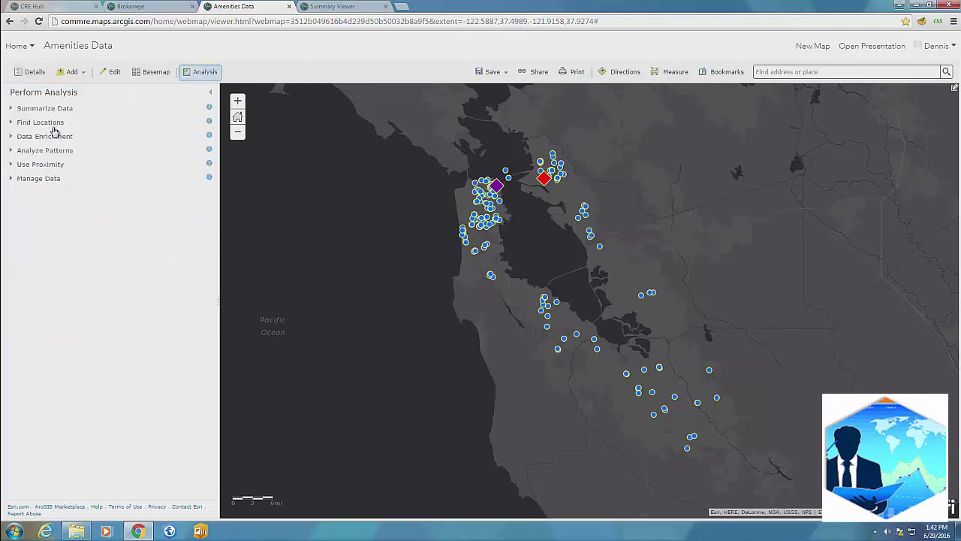
Step: Browse Find Locations > Choose Best Facilities > Allocate to existing facilities, then back out and close Analysis
{"action": "left_click", "coordinate": [51, 125]}
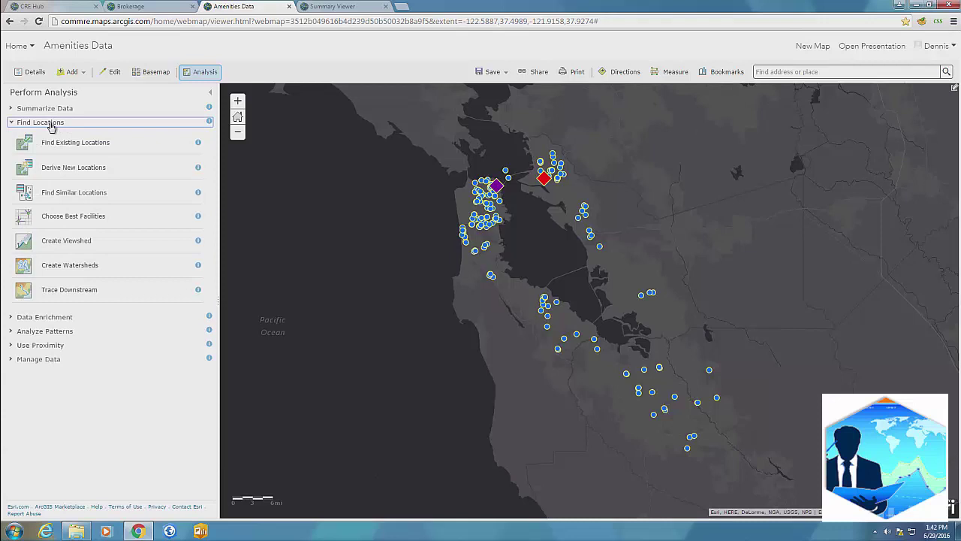
{"action": "left_click", "coordinate": [76, 217]}
{"action": "left_click", "coordinate": [70, 149]}
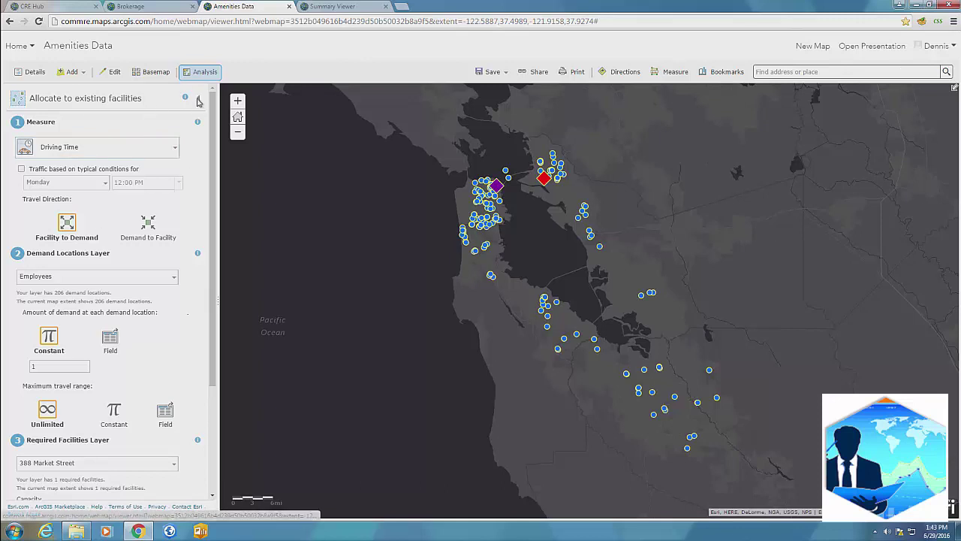
{"action": "left_click", "coordinate": [200, 98]}
{"action": "left_click", "coordinate": [203, 99]}
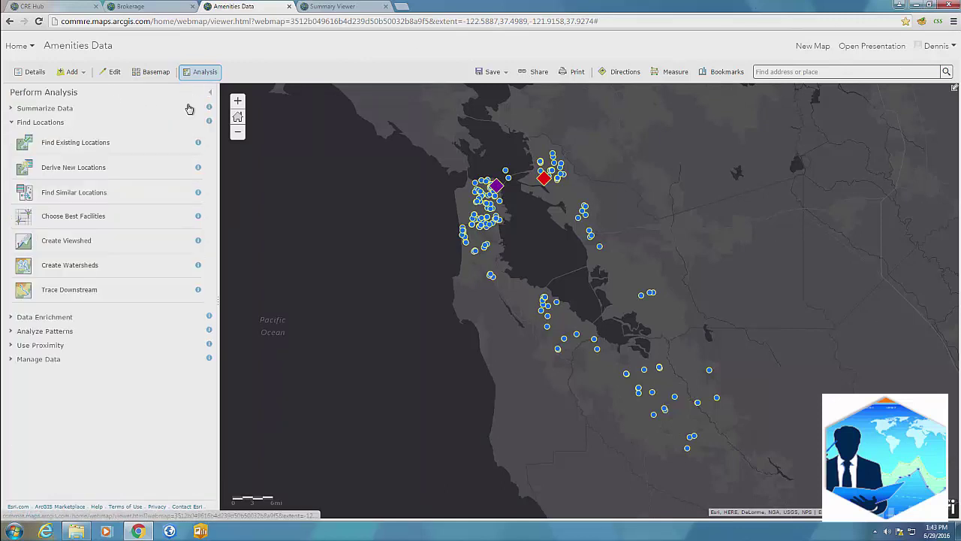
{"action": "left_click", "coordinate": [208, 94]}
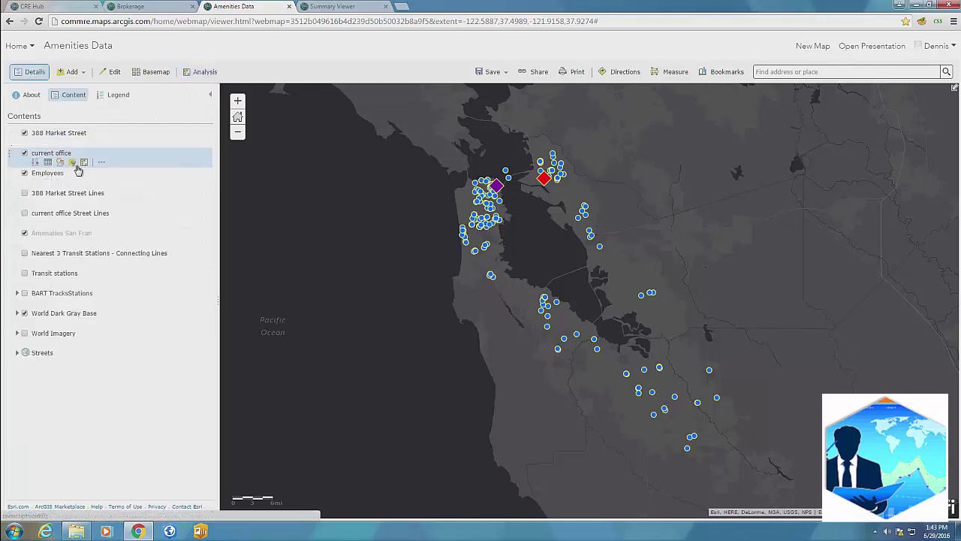
Step: Turn on the 388 Market Street and current office Street Lines layers, then go to the Amenities Zoom bookmark
{"action": "left_click", "coordinate": [24, 193]}
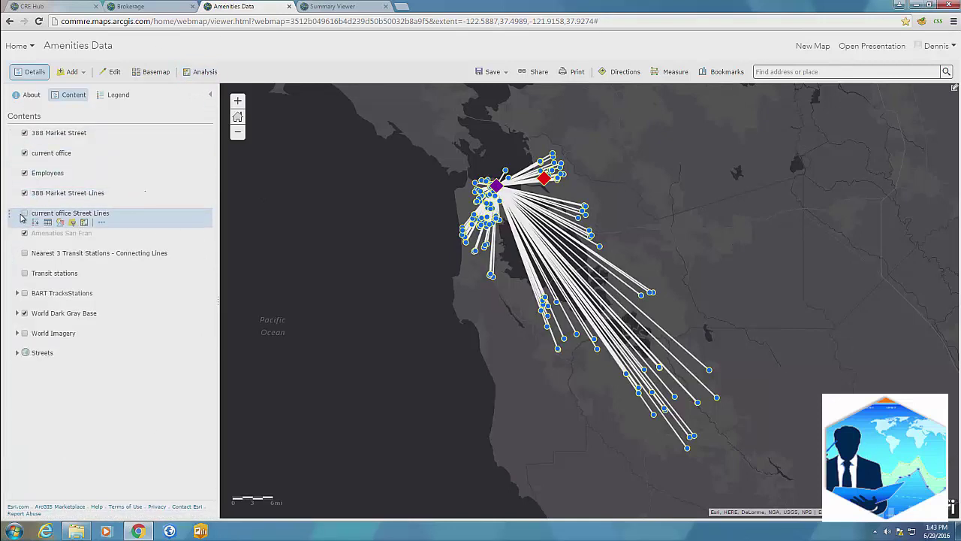
{"action": "left_click", "coordinate": [24, 213]}
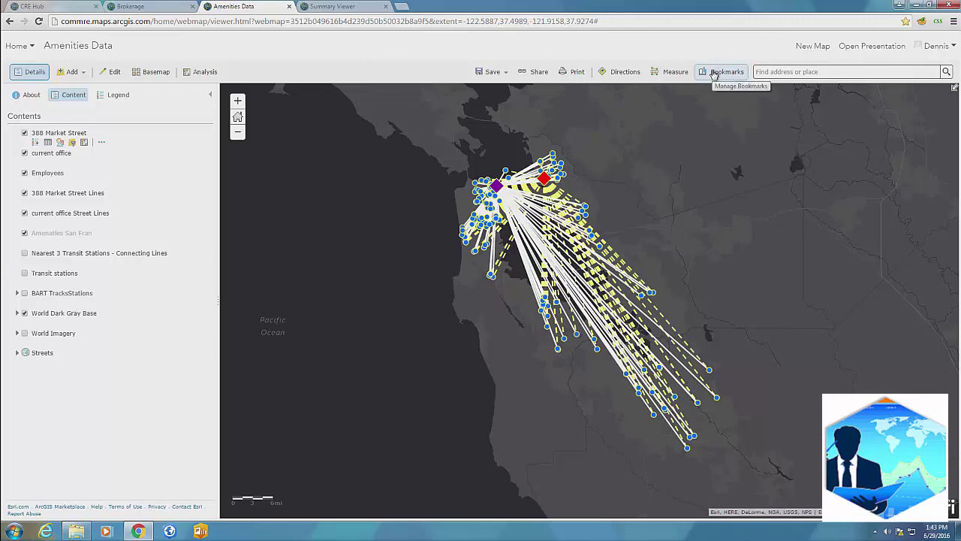
{"action": "left_click", "coordinate": [714, 73]}
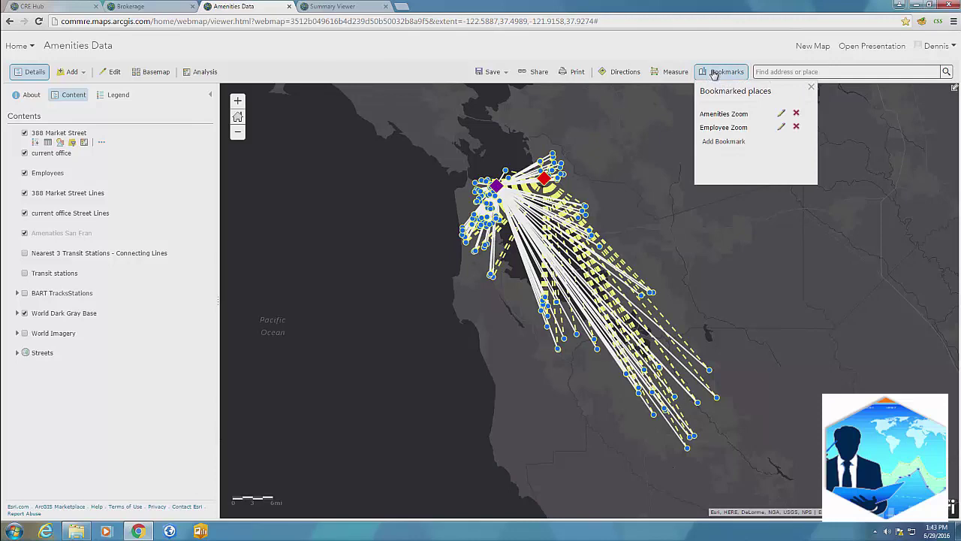
{"action": "left_click", "coordinate": [719, 116]}
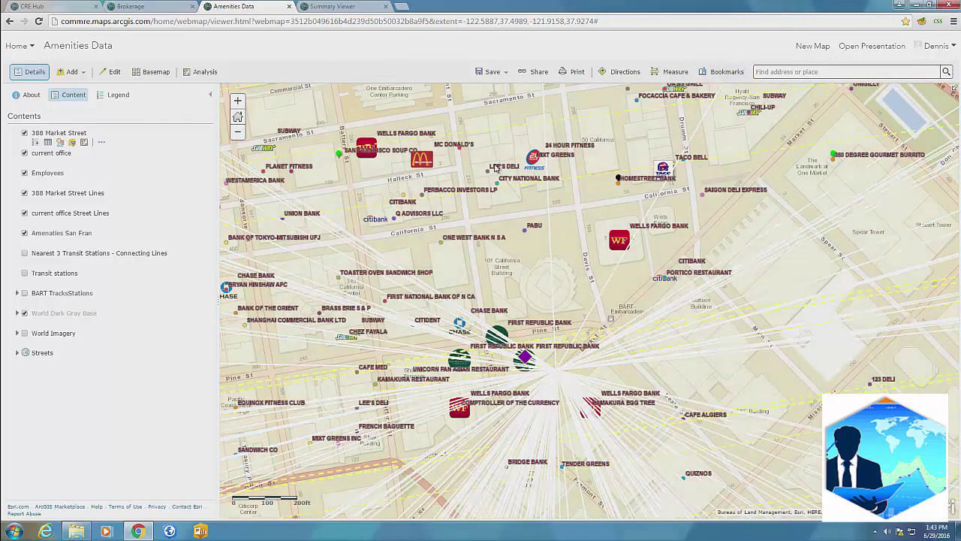
Step: Hide both Street Lines, Transit stations and Amenities San Fran layers, show BART TracksStations, then open Bookmarks
{"action": "left_click", "coordinate": [24, 213]}
{"action": "left_click", "coordinate": [24, 193]}
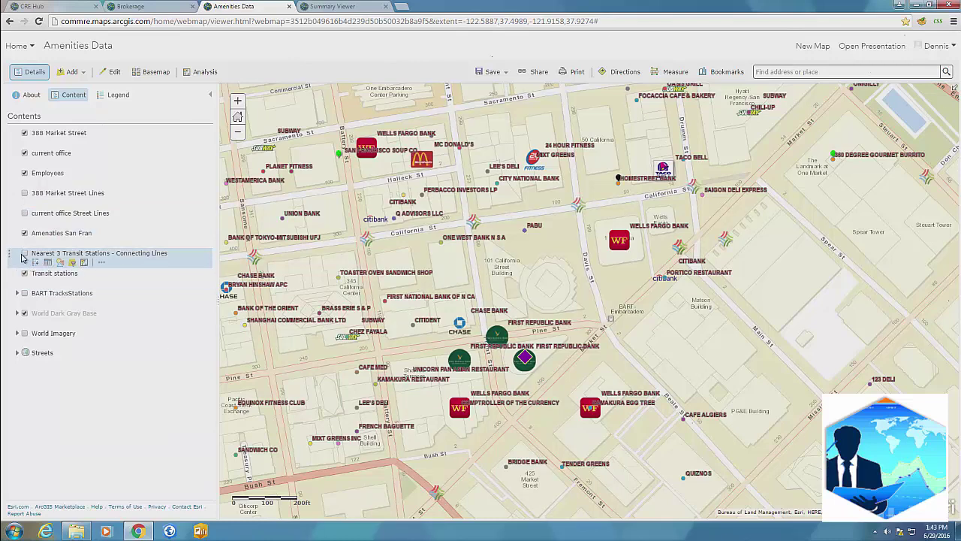
{"action": "left_click", "coordinate": [25, 293]}
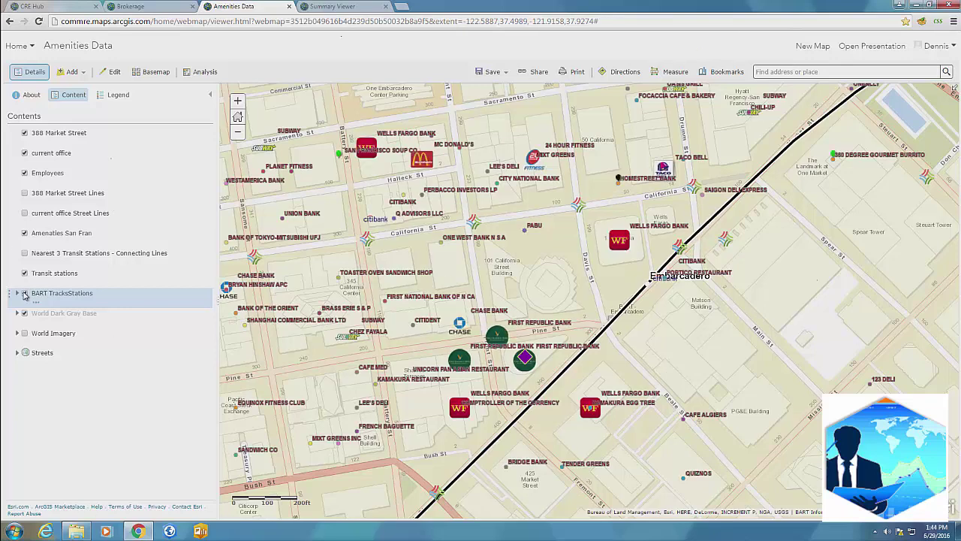
{"action": "left_click", "coordinate": [25, 273]}
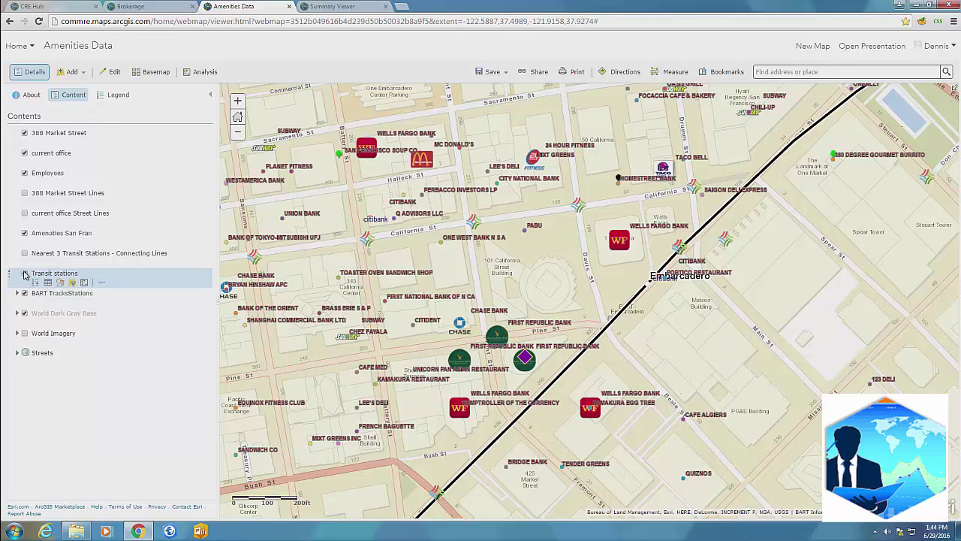
{"action": "left_click", "coordinate": [24, 233]}
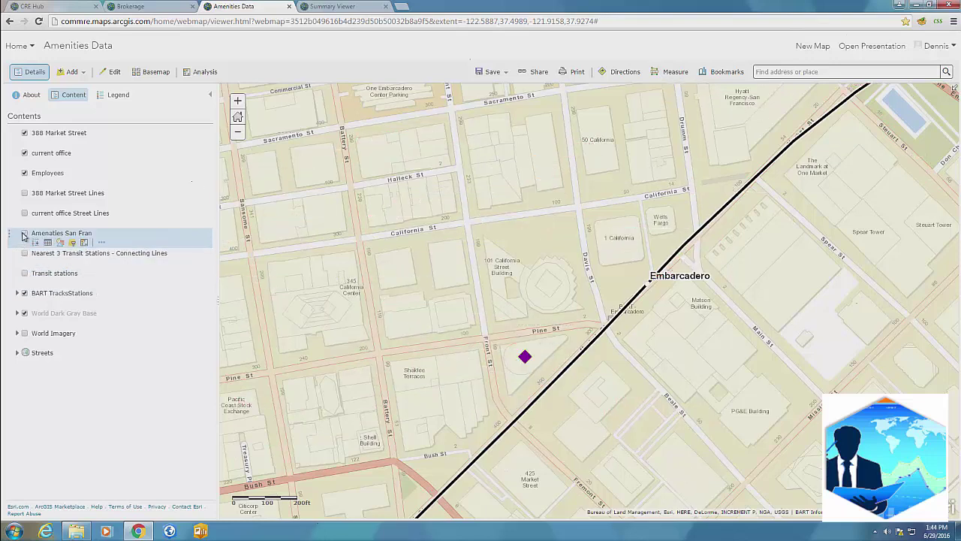
{"action": "left_click", "coordinate": [722, 73]}
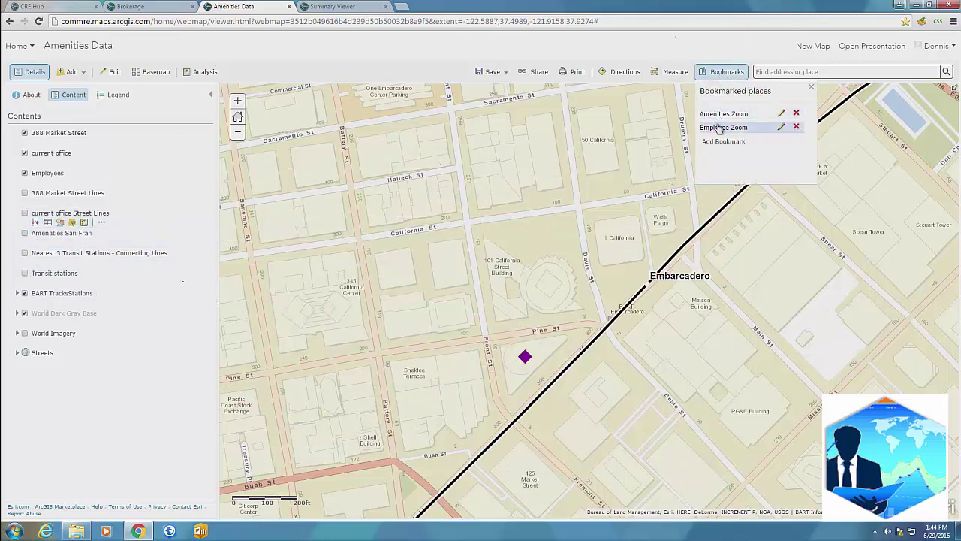
Step: Zoom the map to the Employee Zoom bookmark
{"action": "left_click", "coordinate": [720, 128]}
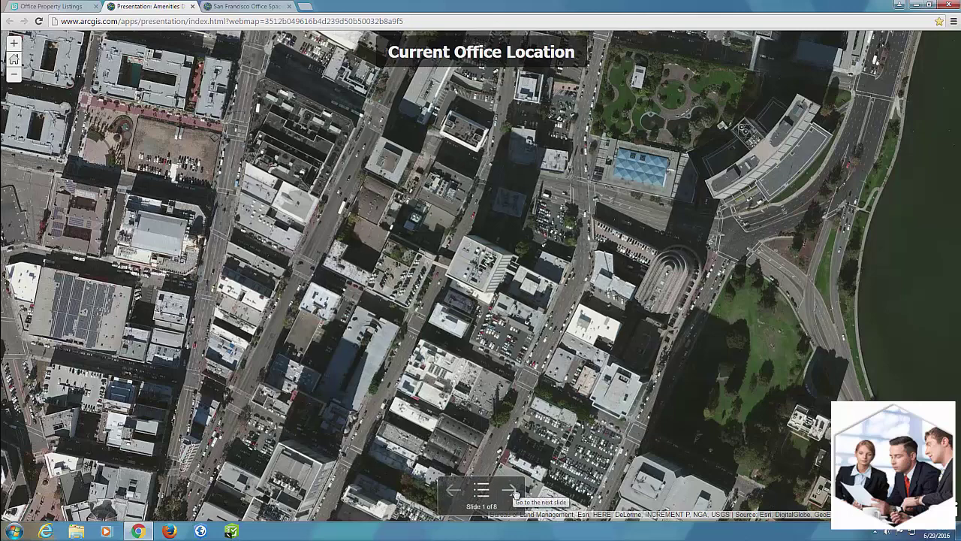
Step: Step from Employee Residences through the commute-time and 388 Market slides to Many Local Amenities
{"action": "left_click", "coordinate": [515, 492]}
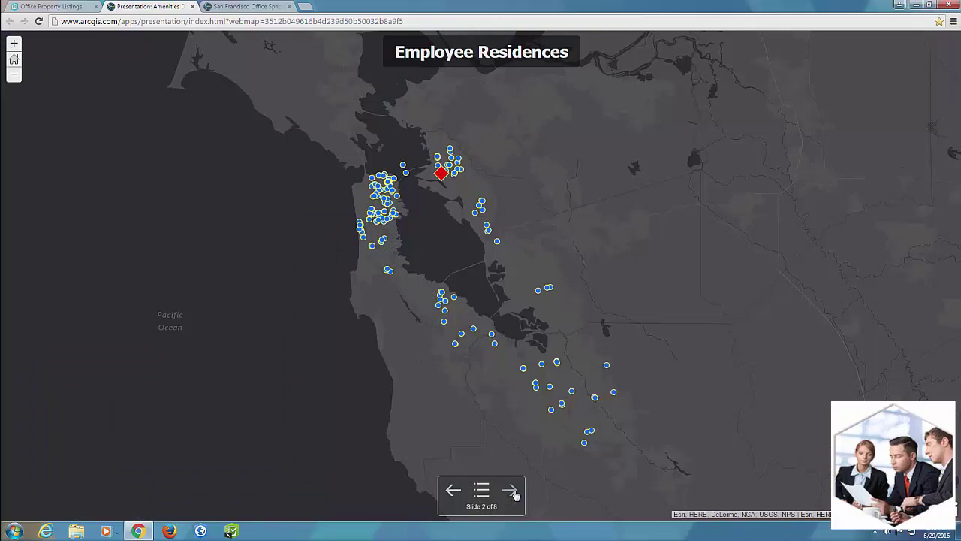
{"action": "left_click", "coordinate": [514, 492]}
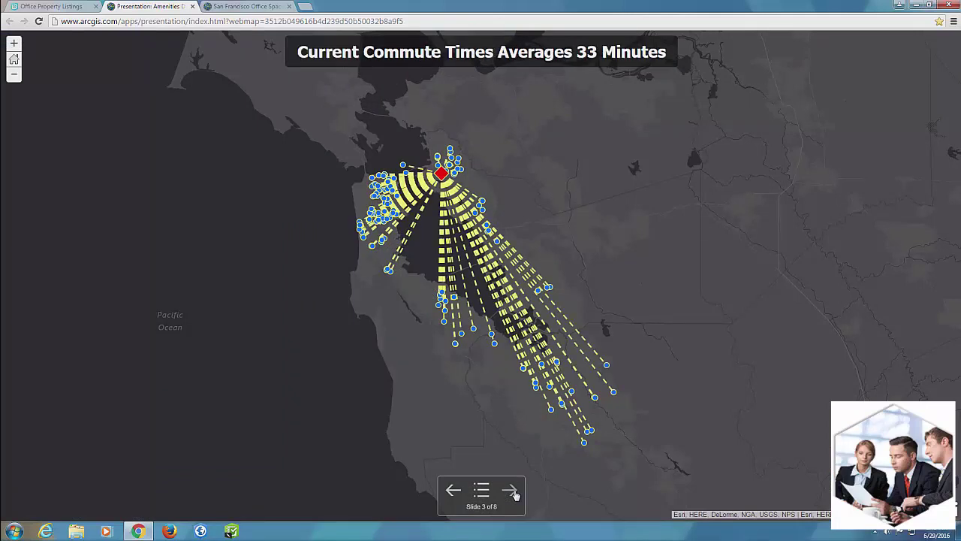
{"action": "left_click", "coordinate": [510, 491]}
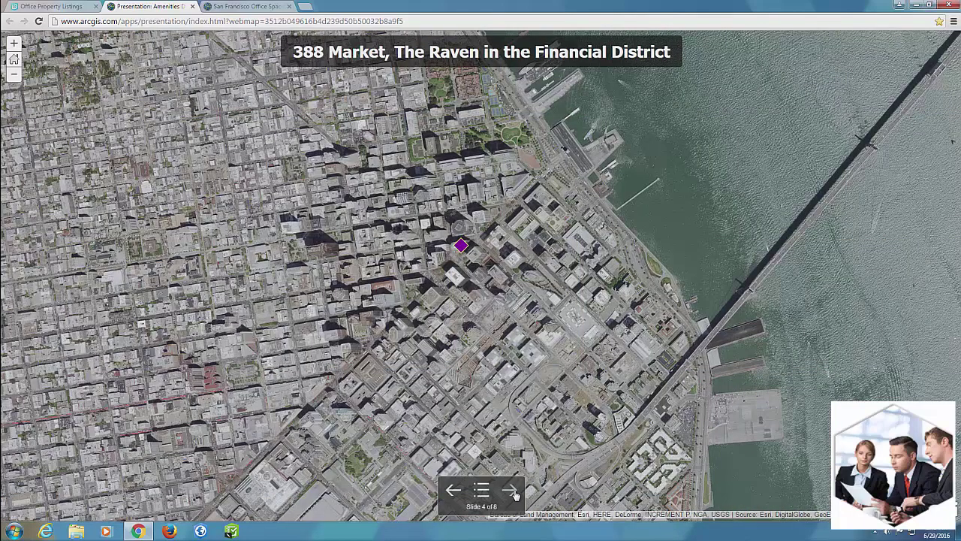
{"action": "left_click", "coordinate": [512, 491]}
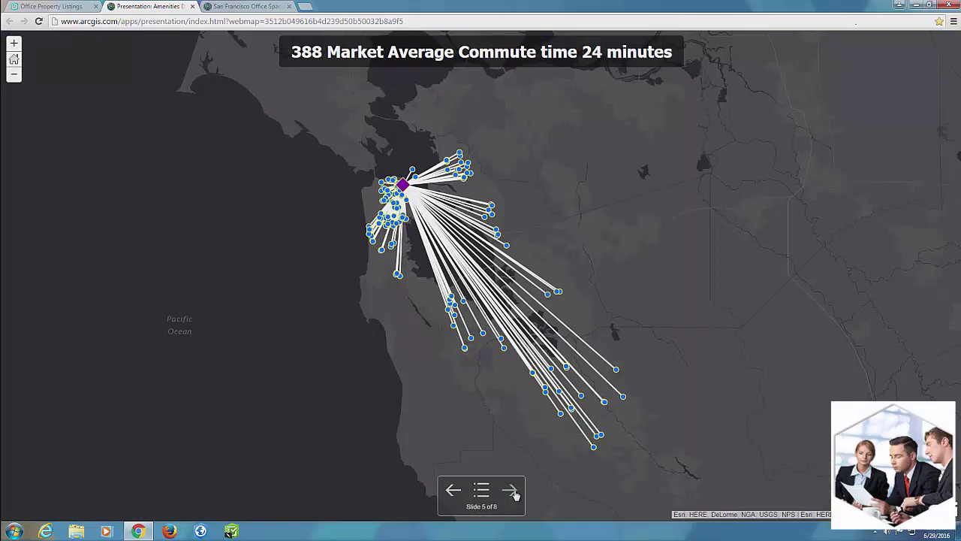
{"action": "left_click", "coordinate": [511, 491]}
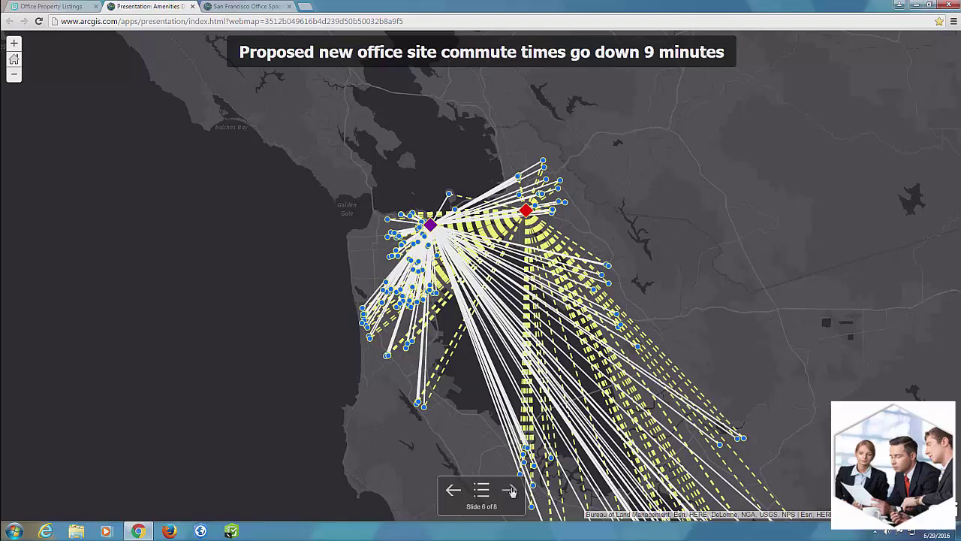
{"action": "left_click", "coordinate": [511, 492]}
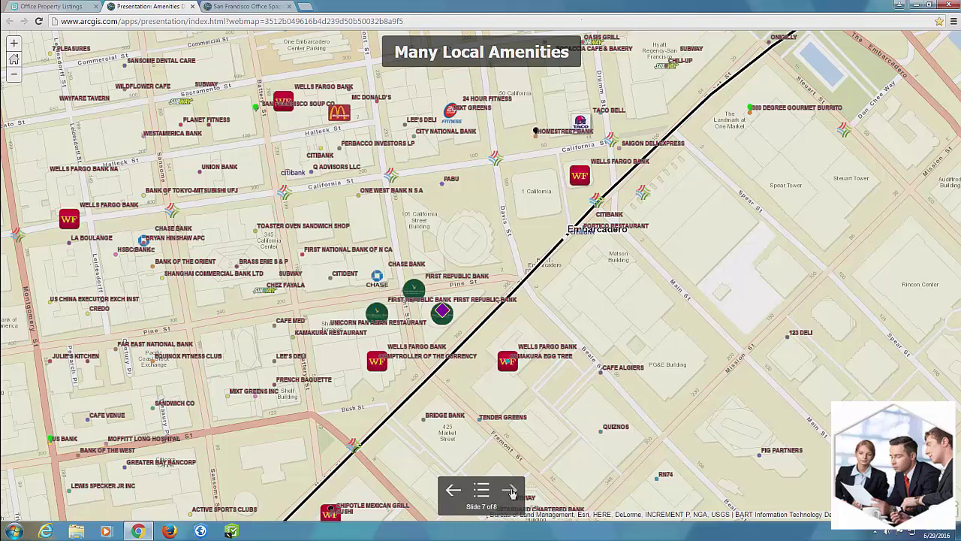
Step: Move to slide 8 of 8, Easy Short Walk to Transit
{"action": "left_click", "coordinate": [511, 492]}
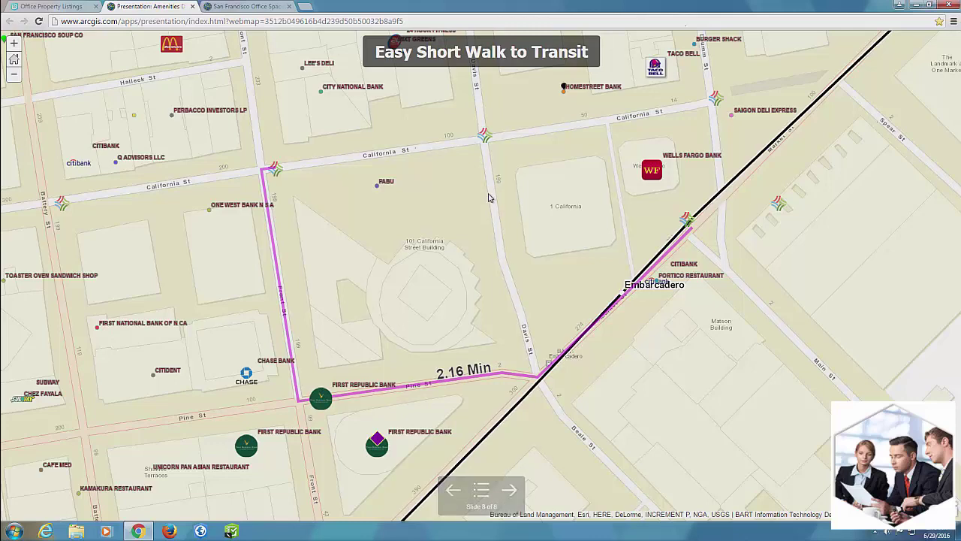
Step: Switch to the browser tab holding the San Francisco Office Space story map
{"action": "left_click", "coordinate": [222, 5]}
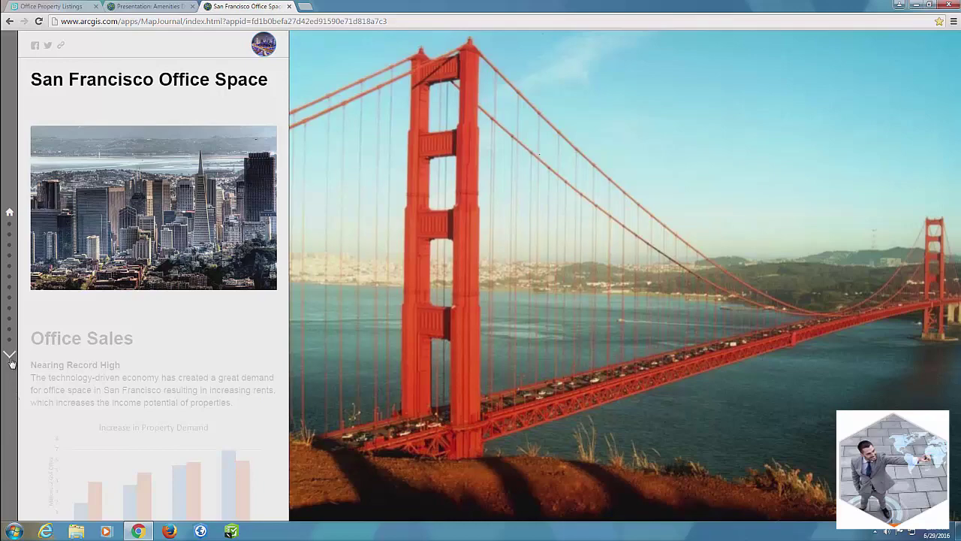
Step: View the enlarged Increase in Property Demand chart in Office Sales, then continue to High Demand for Space
{"action": "left_click", "coordinate": [10, 356]}
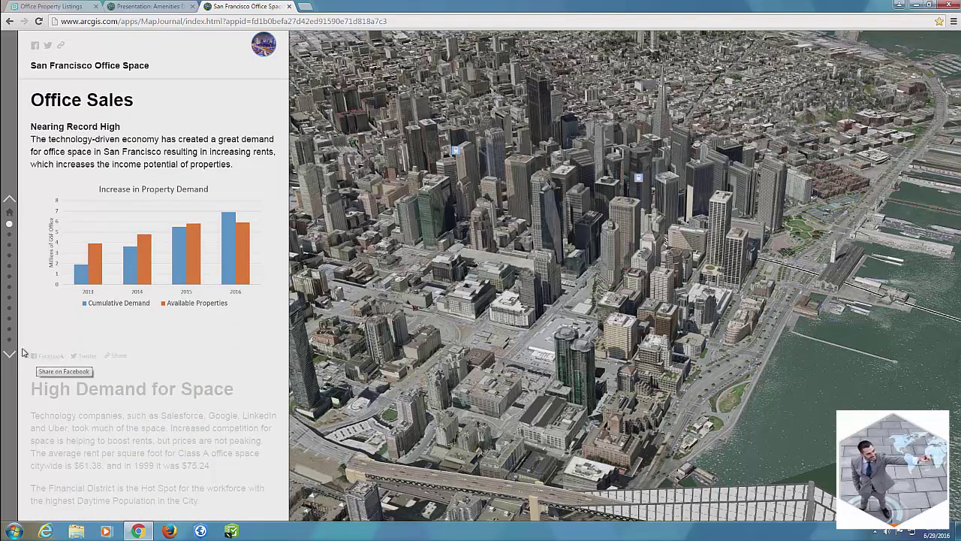
{"action": "left_click", "coordinate": [142, 266]}
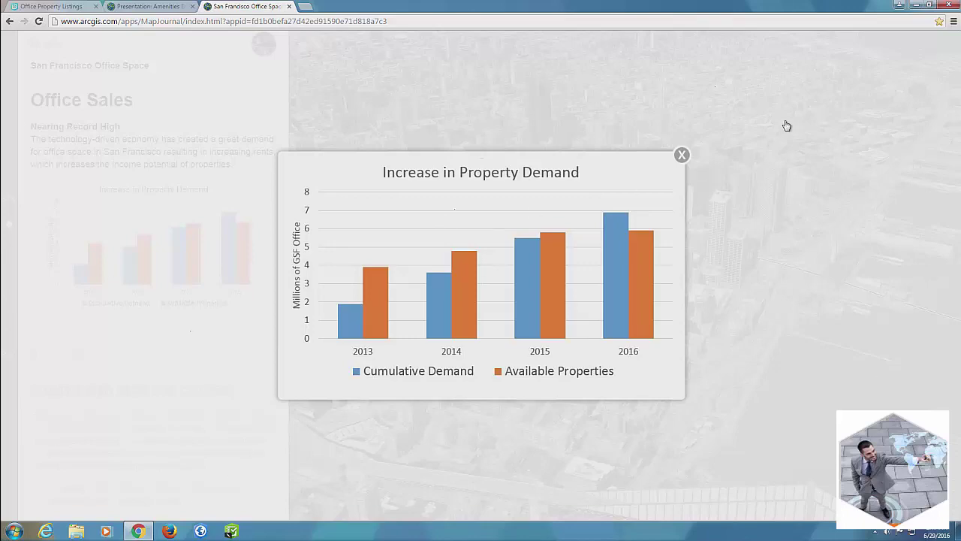
{"action": "left_click", "coordinate": [681, 155]}
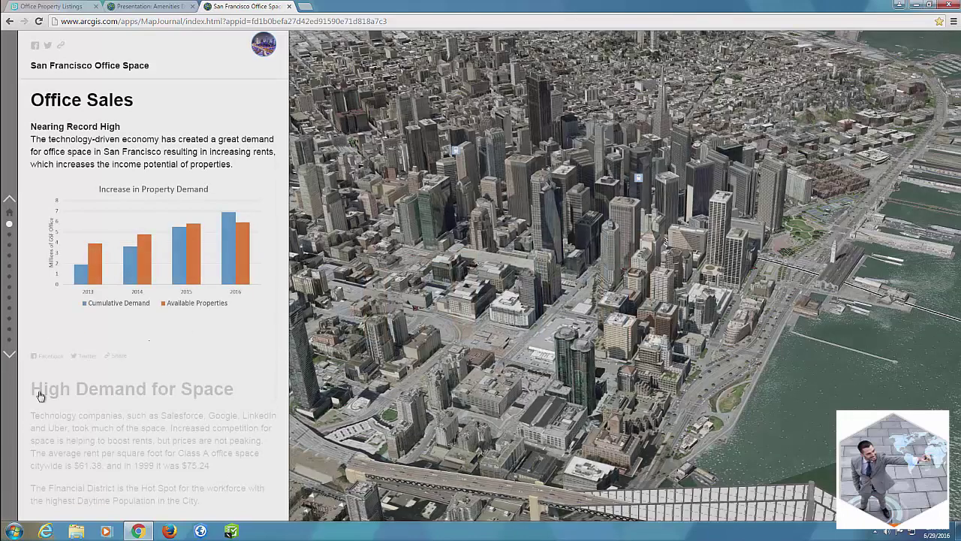
{"action": "left_click", "coordinate": [10, 356]}
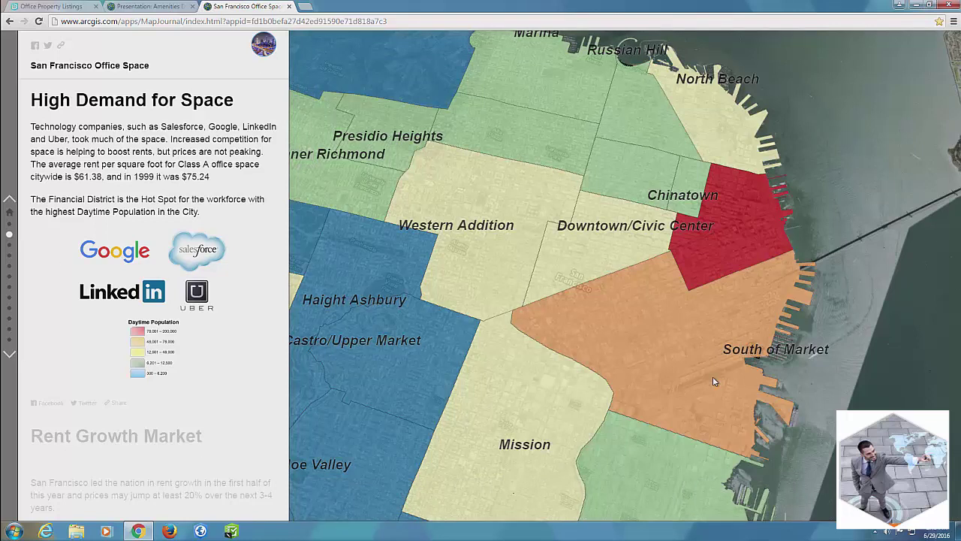
Step: Show the Rent Growth Market section with 3D buildings shaded by average weighted rent
{"action": "left_click", "coordinate": [9, 355]}
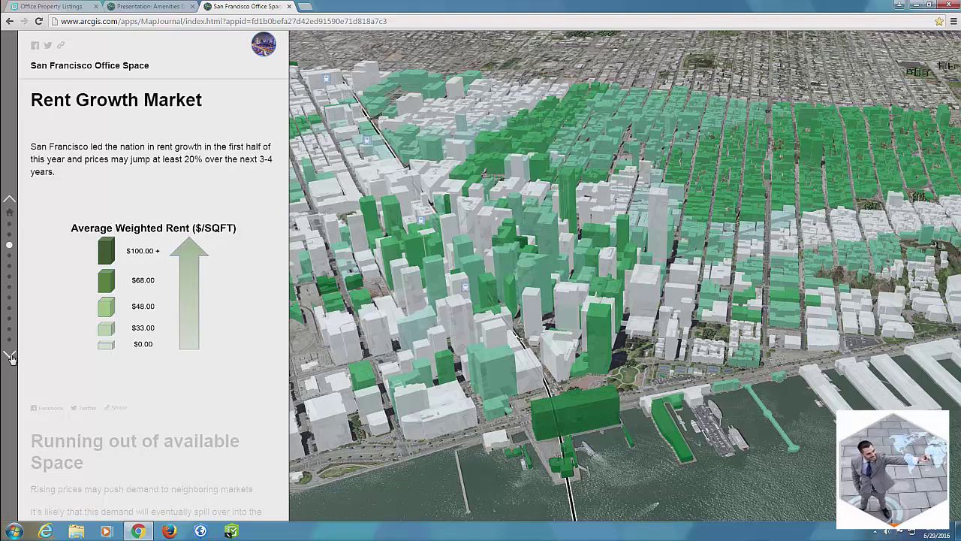
{"action": "mouse_move", "coordinate": [347, 246]}
{"action": "mouse_move", "coordinate": [357, 289]}
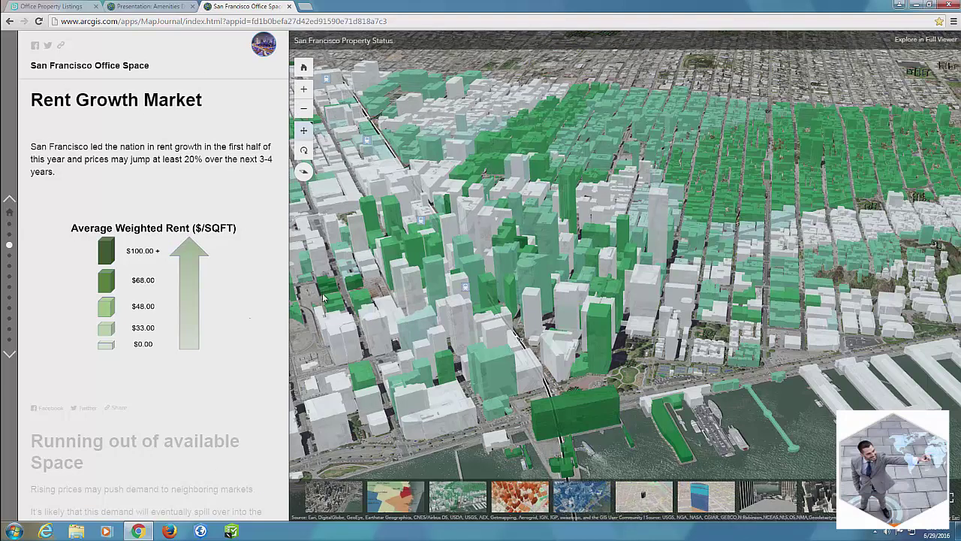
Step: Pan and zoom the rent-growth 3D city toward the bay, then advance to Running out of available Space
{"action": "left_click_drag", "start_coordinate": [434, 344], "coordinate": [560, 323]}
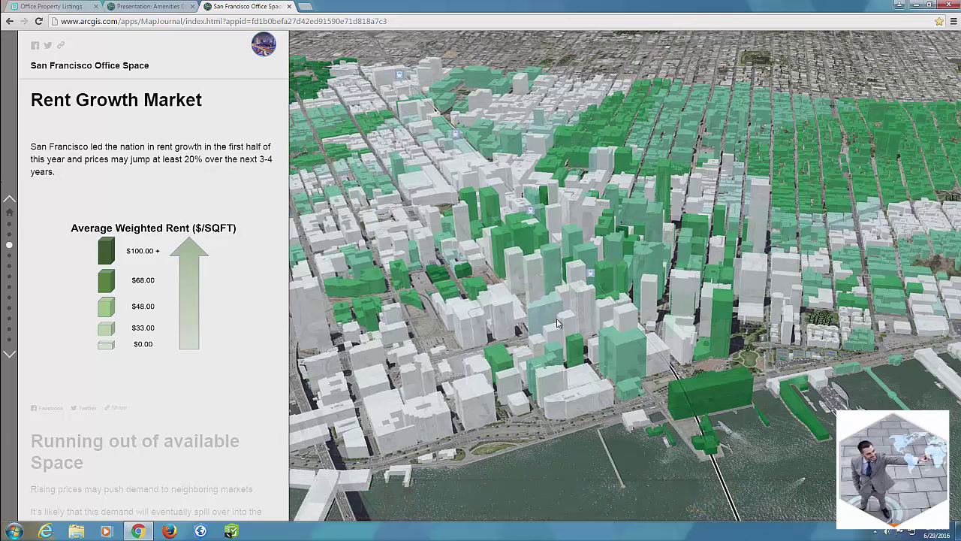
{"action": "scroll", "coordinate": [576, 291], "scroll_direction": "up", "scroll_amount": 2}
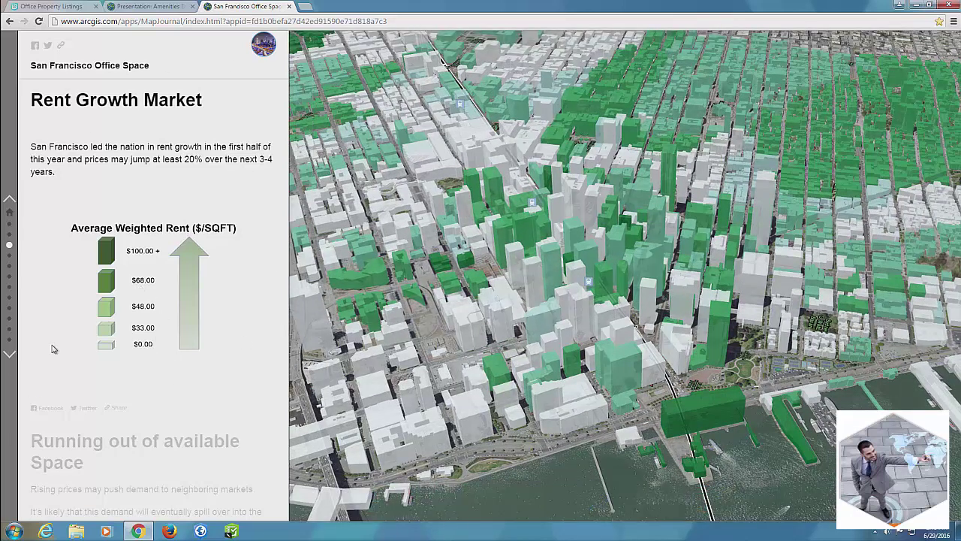
{"action": "left_click", "coordinate": [10, 356]}
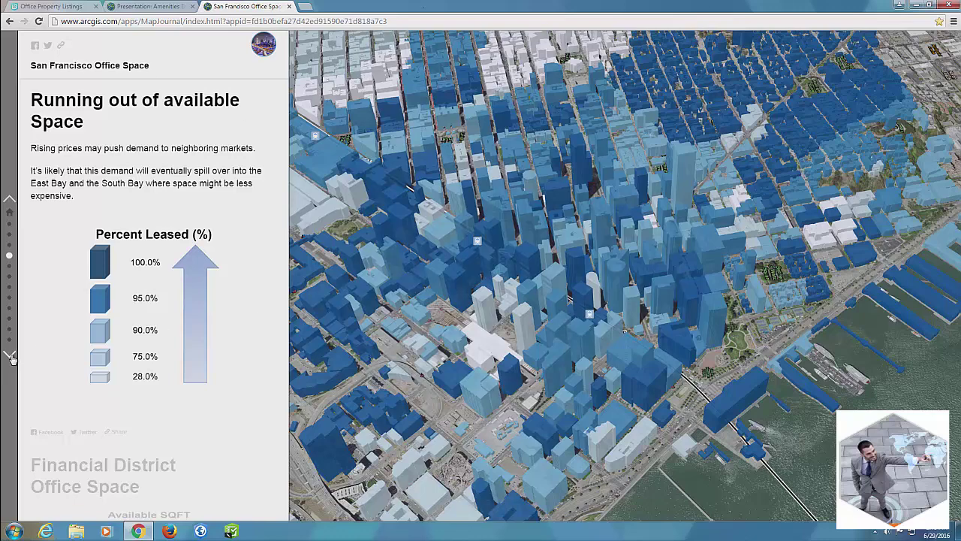
Step: Inspect 388 Market Street's attributes in Financial District Office Space, then continue through Raven Office Center to Open Floor Plan
{"action": "left_click", "coordinate": [10, 356]}
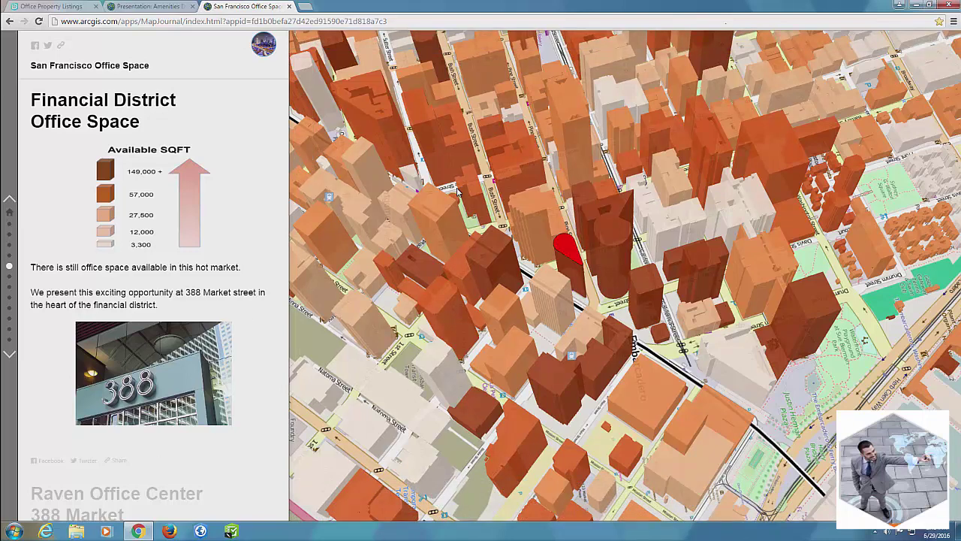
{"action": "left_click_drag", "start_coordinate": [578, 263], "coordinate": [612, 249]}
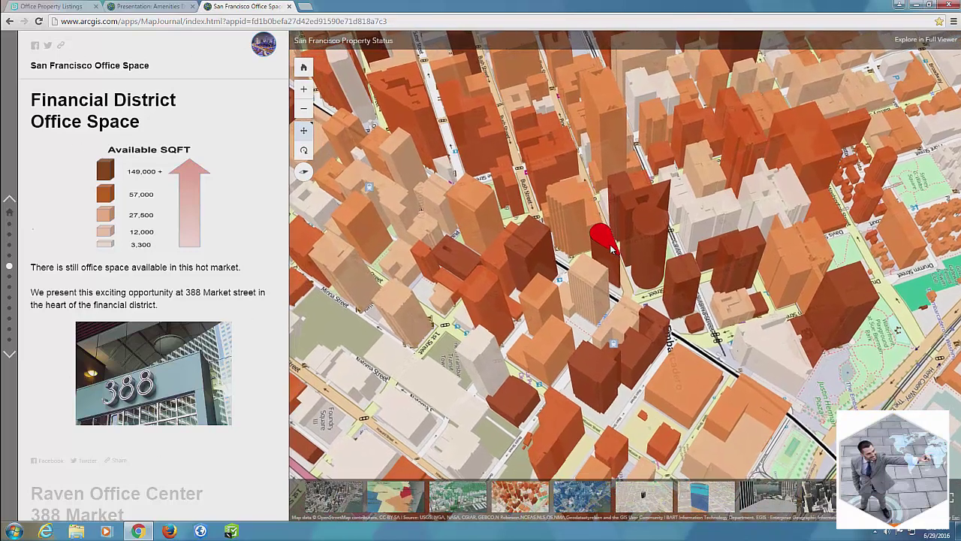
{"action": "left_click", "coordinate": [609, 244]}
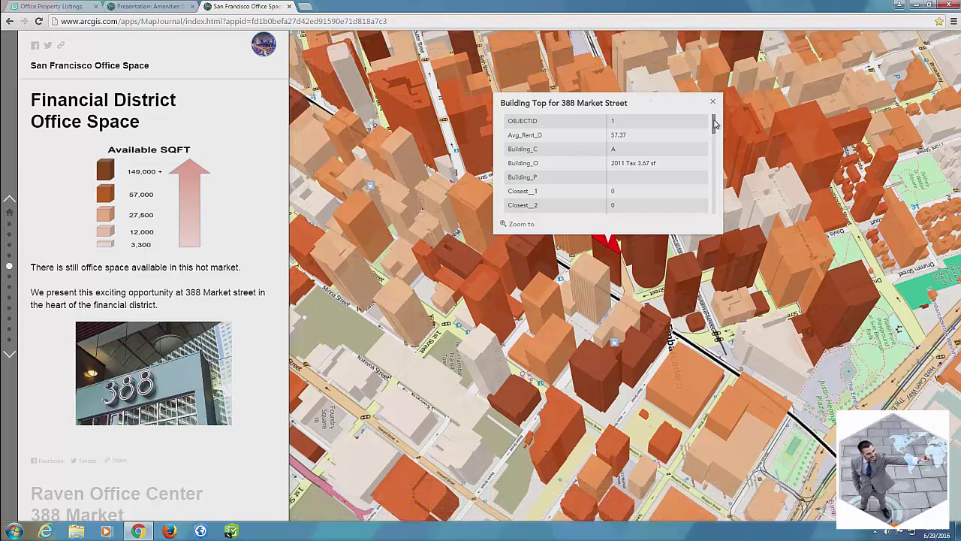
{"action": "scroll", "coordinate": [711, 125], "scroll_direction": "down", "scroll_amount": 5}
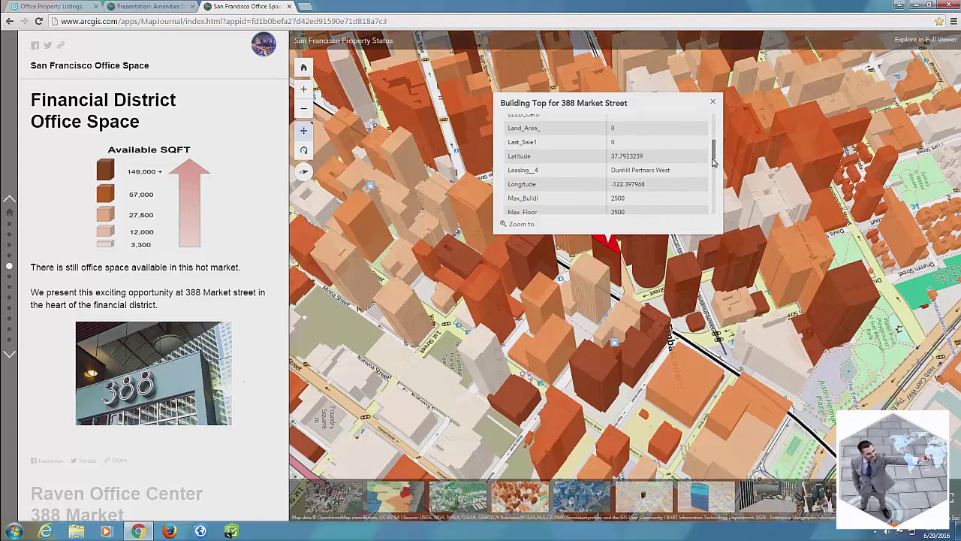
{"action": "left_click", "coordinate": [712, 101]}
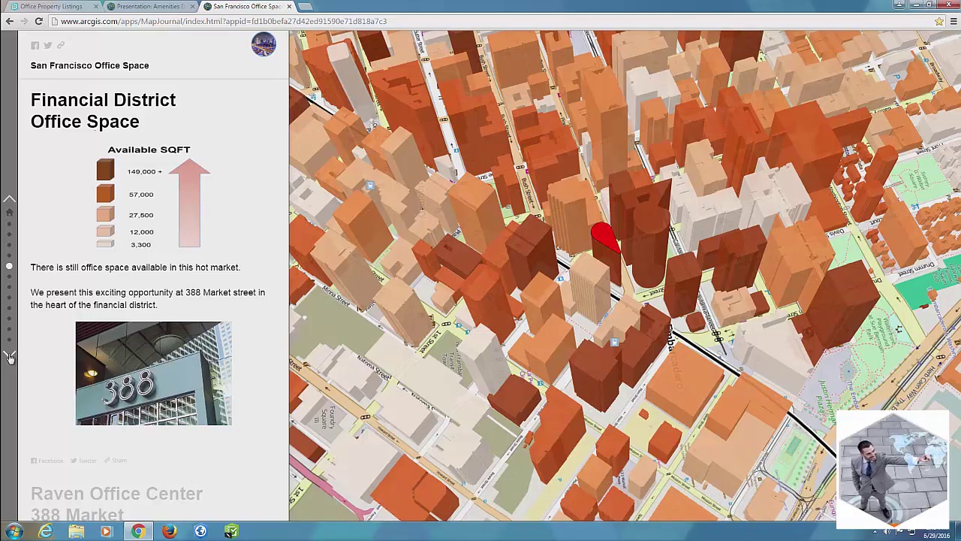
{"action": "left_click", "coordinate": [10, 358]}
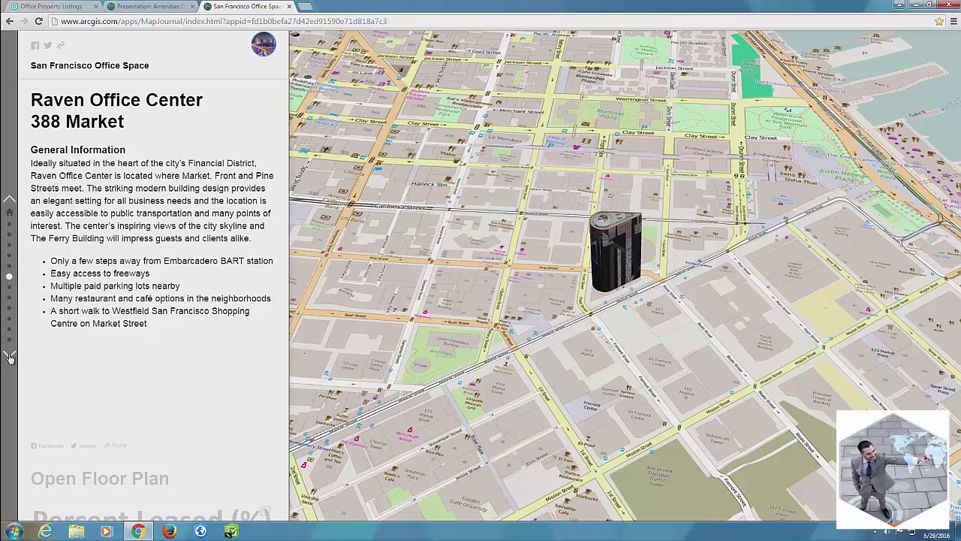
{"action": "left_click", "coordinate": [10, 358]}
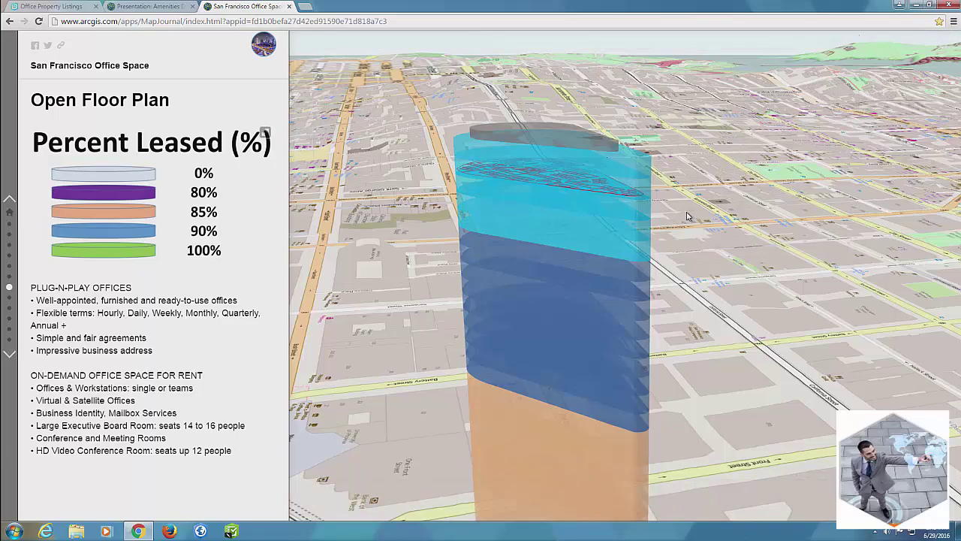
Step: Zoom into the blue top floor's desk layout and back out, then advance to More Amenities
{"action": "scroll", "coordinate": [774, 243], "scroll_direction": "up", "scroll_amount": 3}
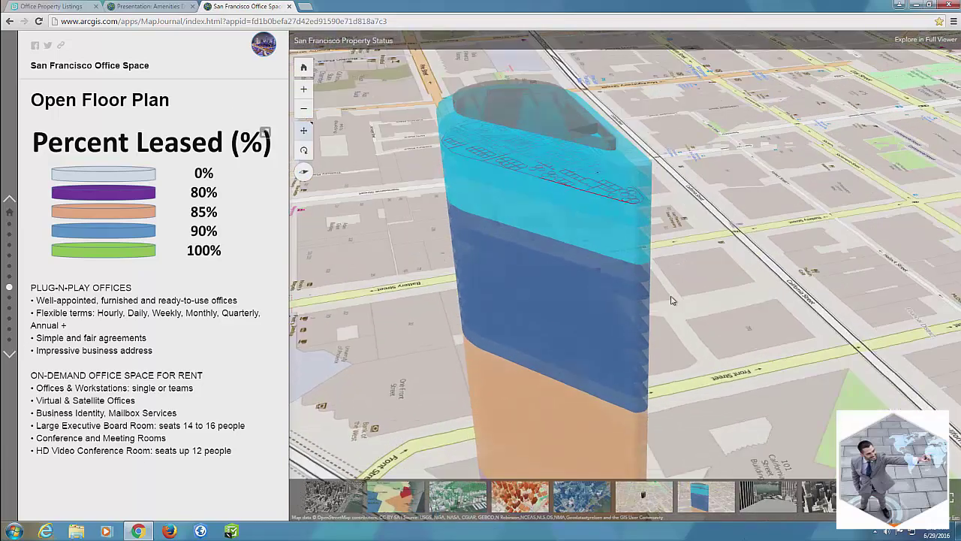
{"action": "scroll", "coordinate": [555, 335], "scroll_direction": "up", "scroll_amount": 2}
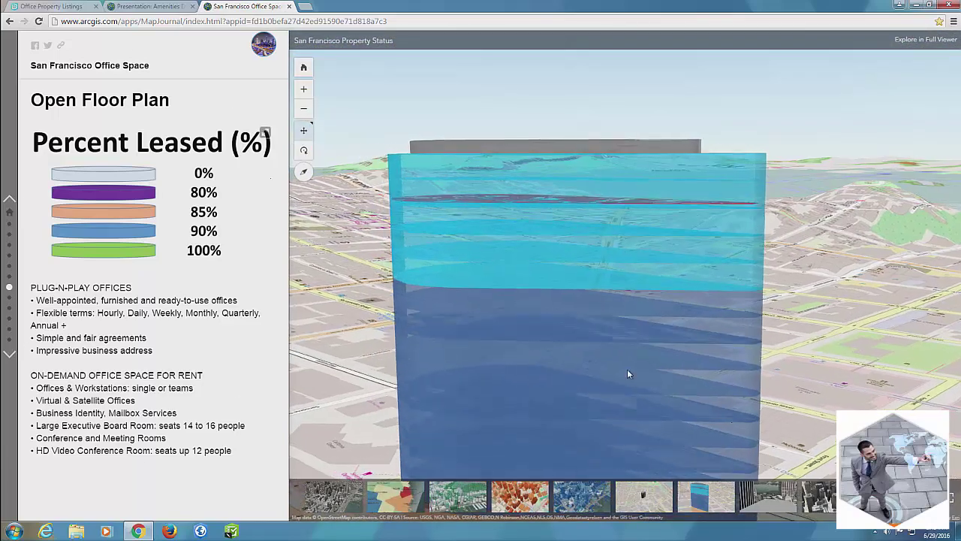
{"action": "scroll", "coordinate": [597, 176], "scroll_direction": "up", "scroll_amount": 3}
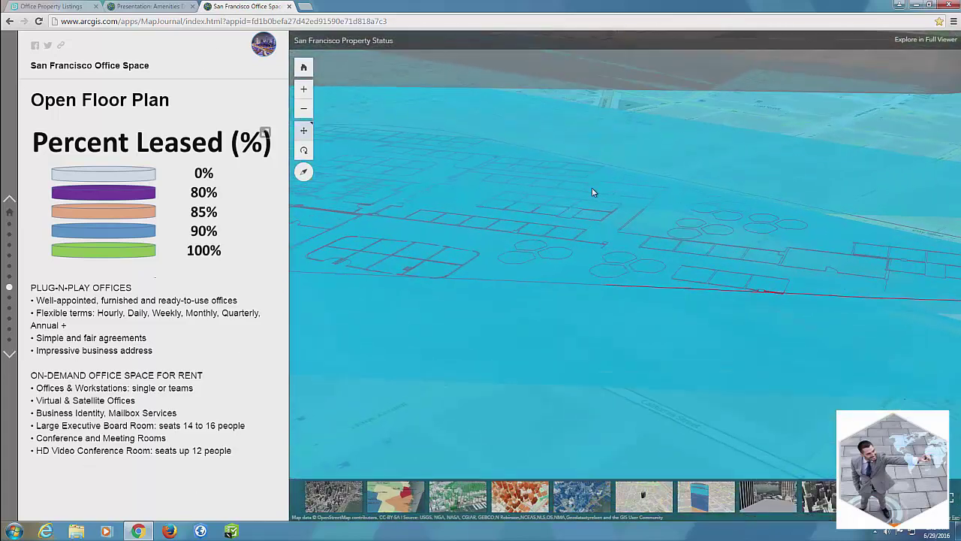
{"action": "scroll", "coordinate": [570, 231], "scroll_direction": "down", "scroll_amount": 3}
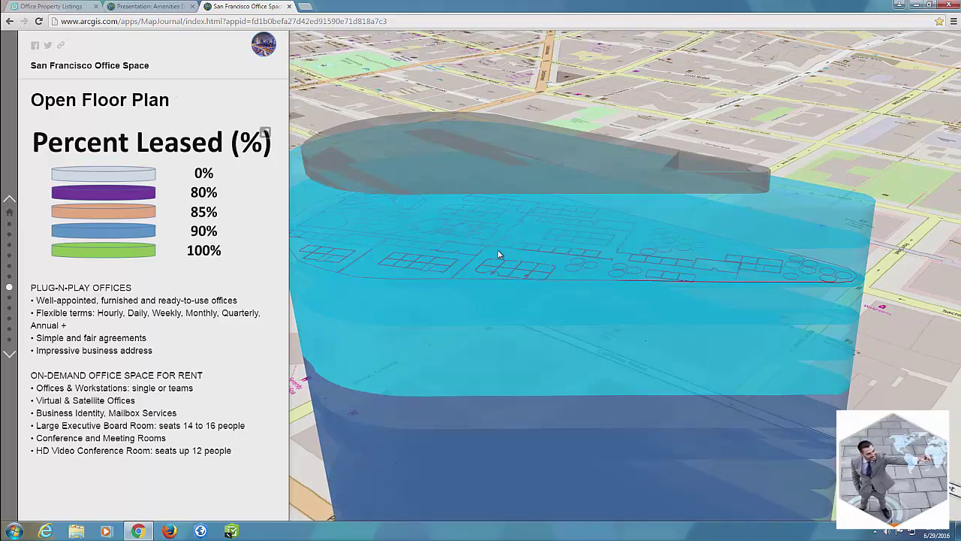
{"action": "left_click", "coordinate": [10, 353]}
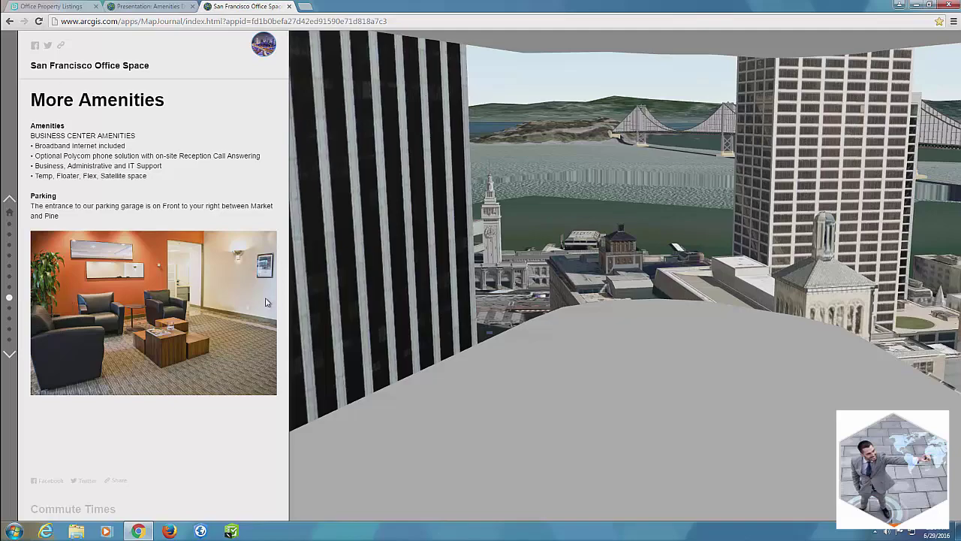
Step: Fly the 3D view closer to the towers, then advance to the Commute Times section
{"action": "left_click_drag", "start_coordinate": [696, 259], "coordinate": [755, 271]}
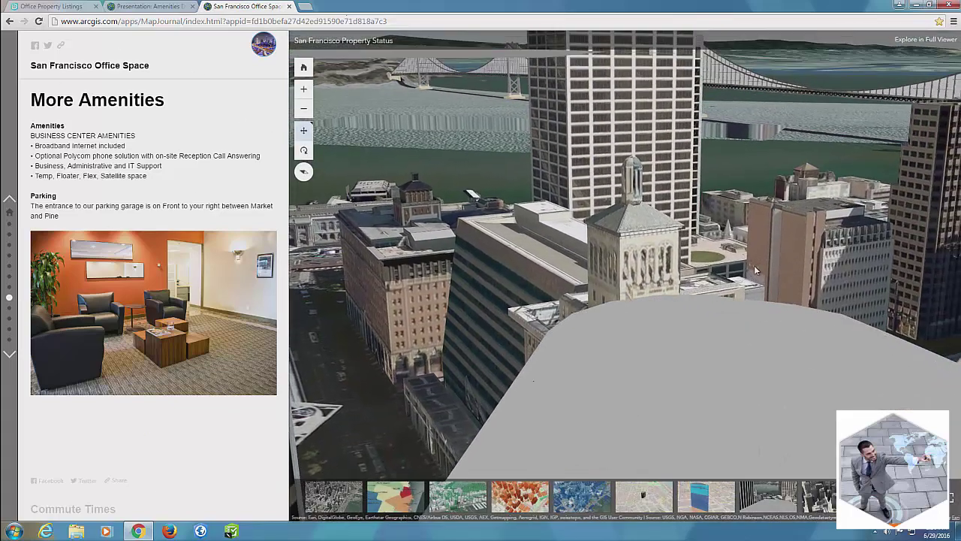
{"action": "left_click", "coordinate": [9, 353]}
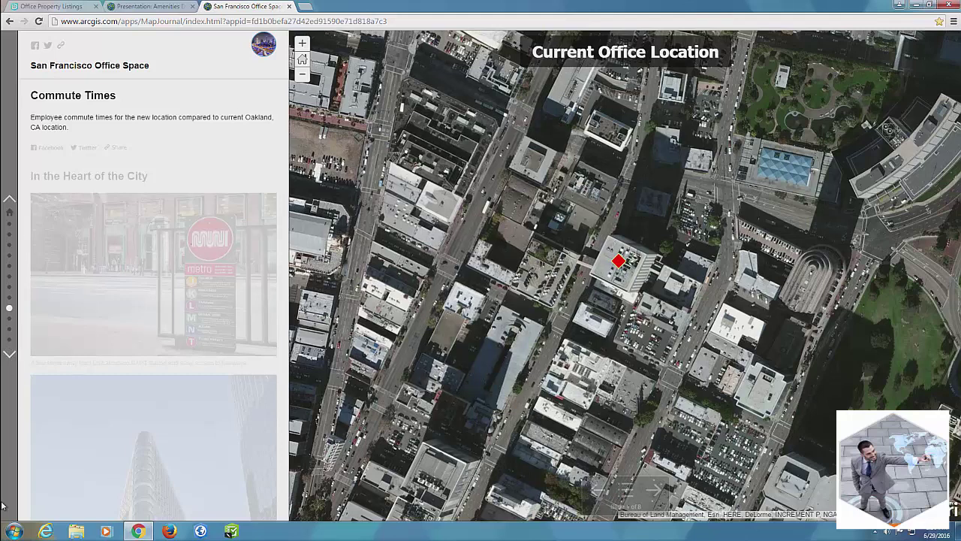
Step: Advance from Employee Residences through the 388 Market commute comparisons to slide 7, Many Local Amenities
{"action": "left_click", "coordinate": [652, 490]}
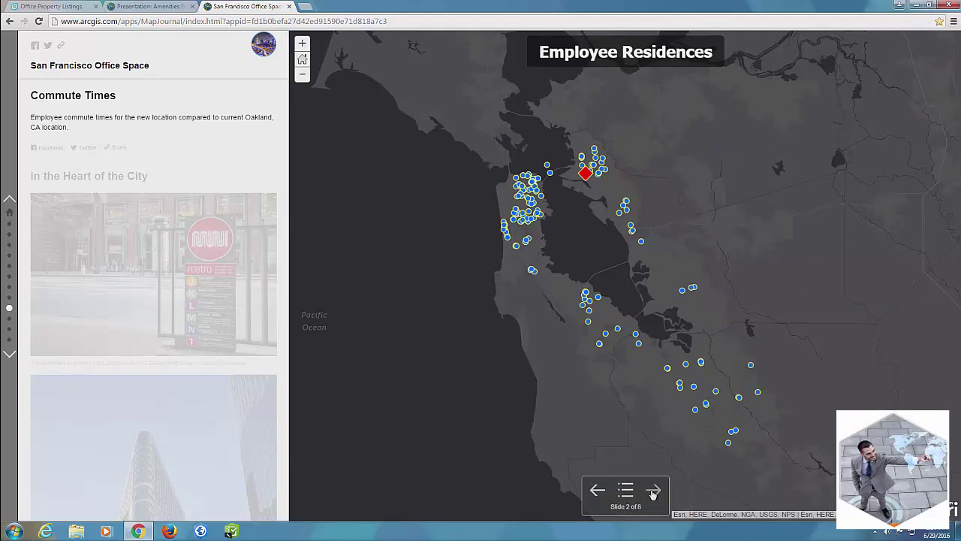
{"action": "left_click", "coordinate": [653, 491]}
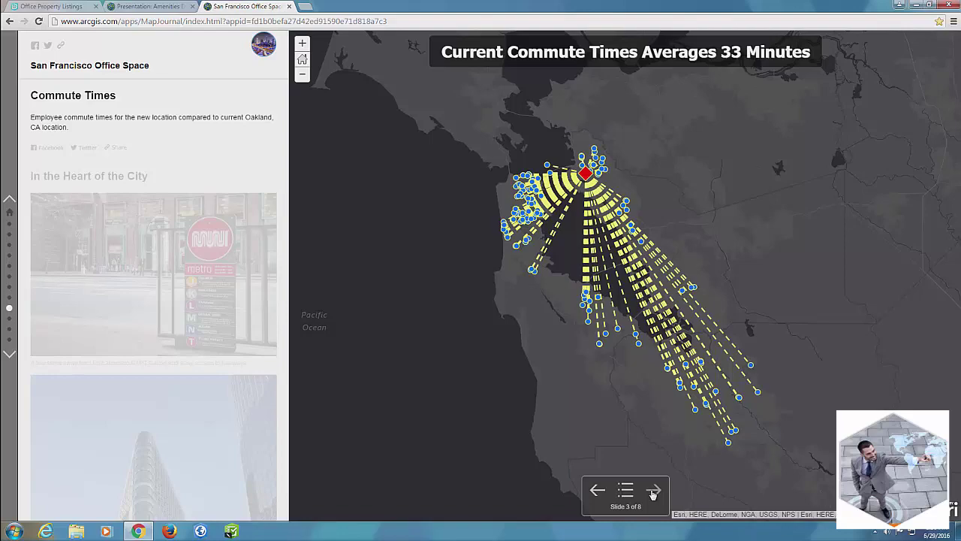
{"action": "left_click", "coordinate": [653, 491]}
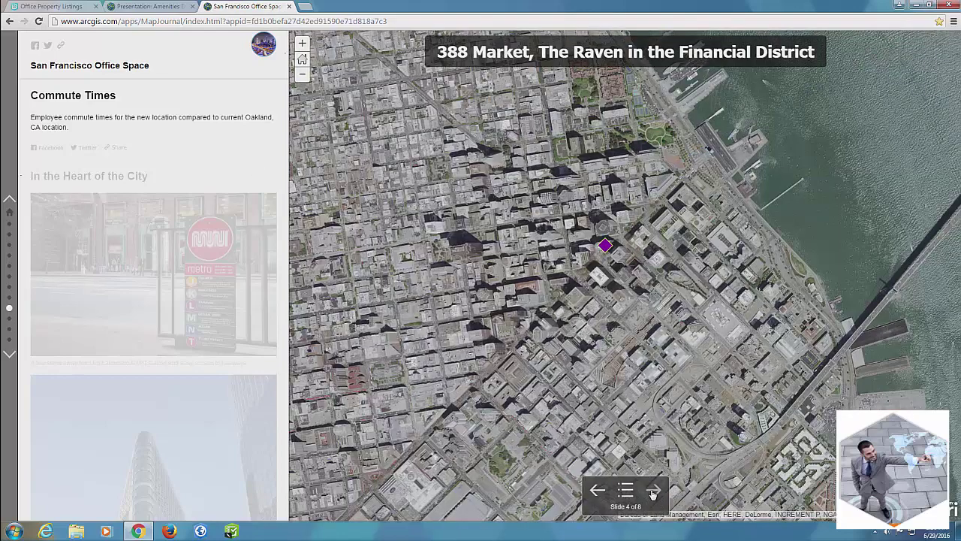
{"action": "left_click", "coordinate": [652, 490]}
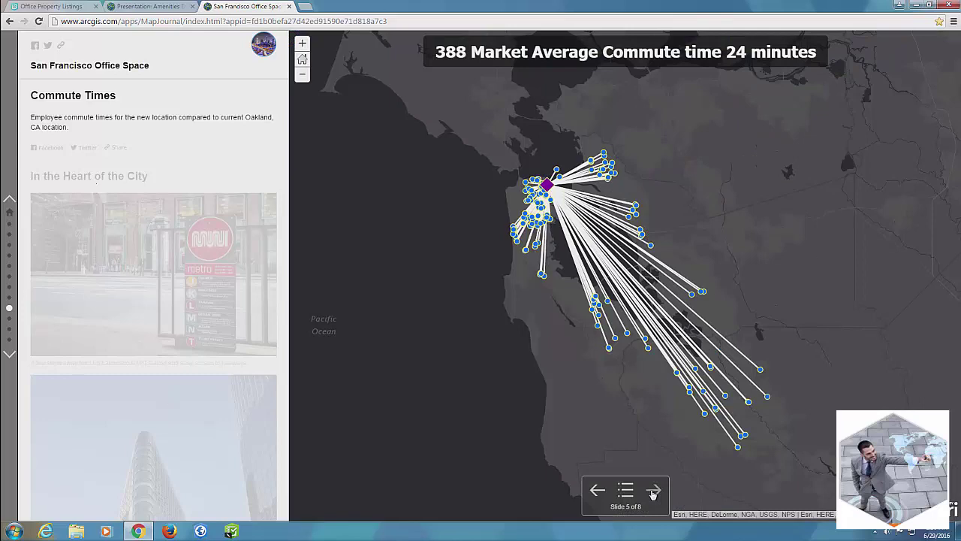
{"action": "left_click", "coordinate": [653, 490]}
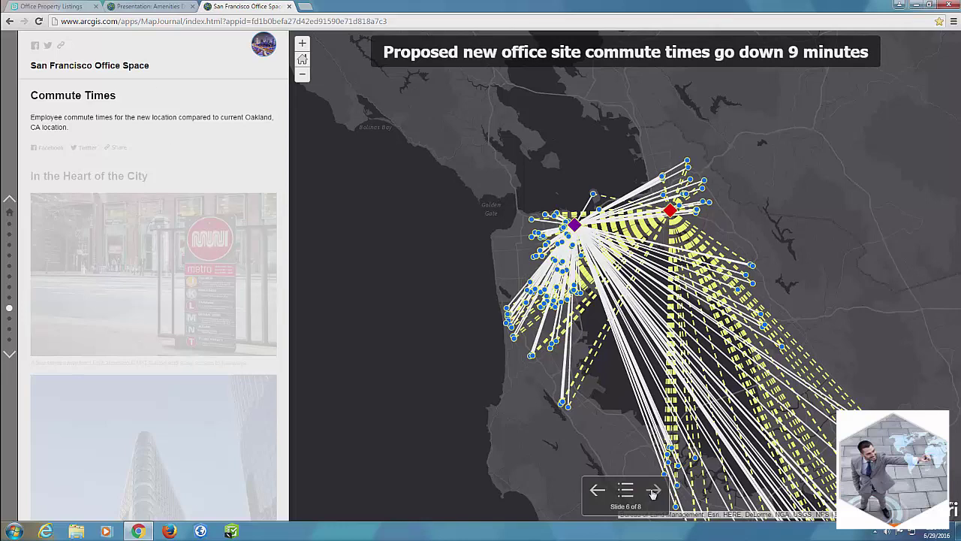
{"action": "left_click", "coordinate": [653, 490]}
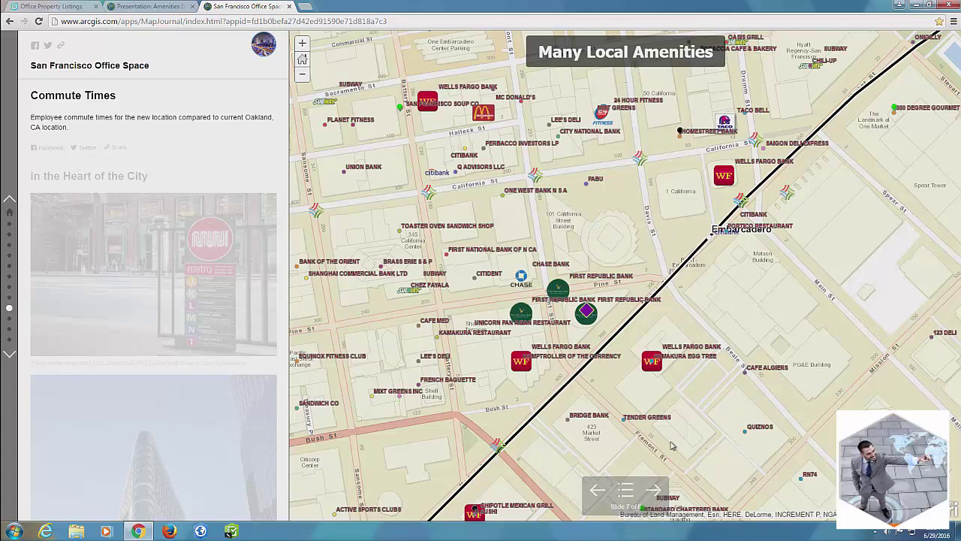
Step: Show slide 8, Easy Short Walk to Transit, then open the In the Heart of the City section
{"action": "left_click", "coordinate": [653, 491]}
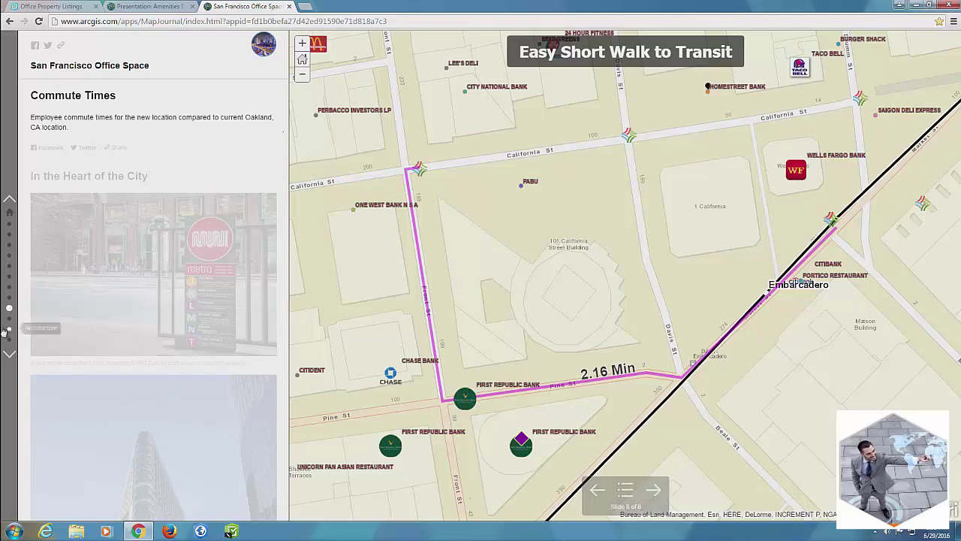
{"action": "left_click", "coordinate": [9, 351]}
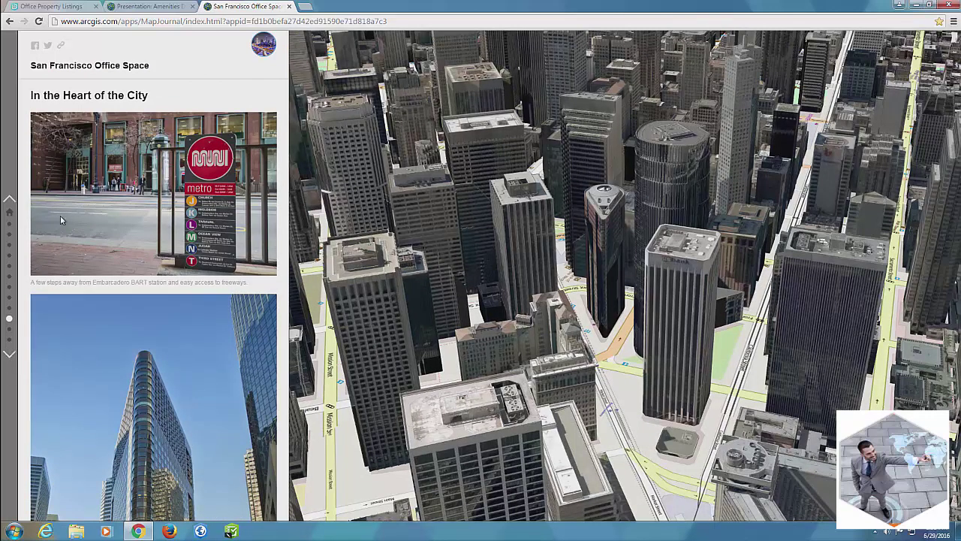
Step: Rotate, tilt toward the horizon and zoom the downtown San Francisco 3D city model
{"action": "mouse_move", "coordinate": [571, 171]}
{"action": "left_click_drag", "start_coordinate": [584, 151], "coordinate": [656, 190]}
{"action": "scroll", "coordinate": [601, 269], "scroll_direction": "up", "scroll_amount": 5}
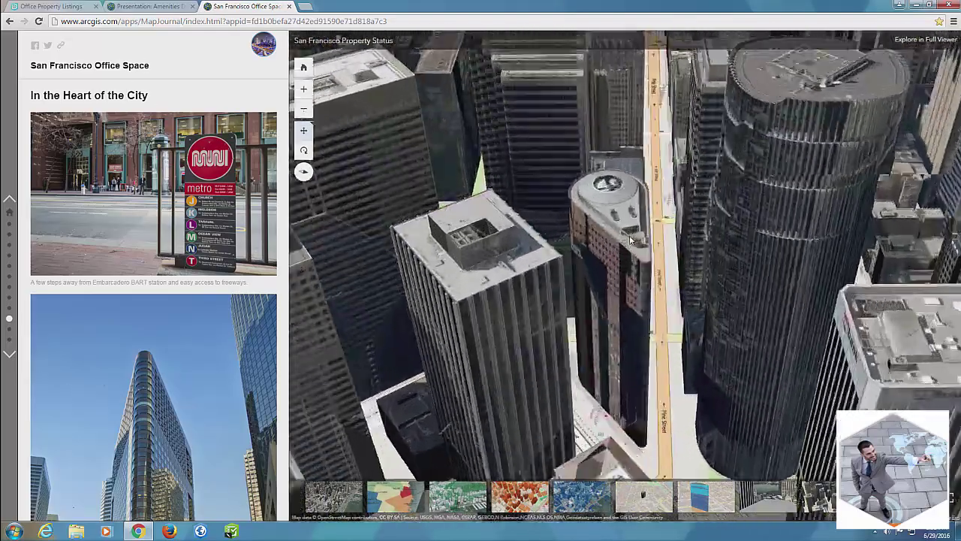
{"action": "scroll", "coordinate": [601, 269], "scroll_direction": "down", "scroll_amount": 6}
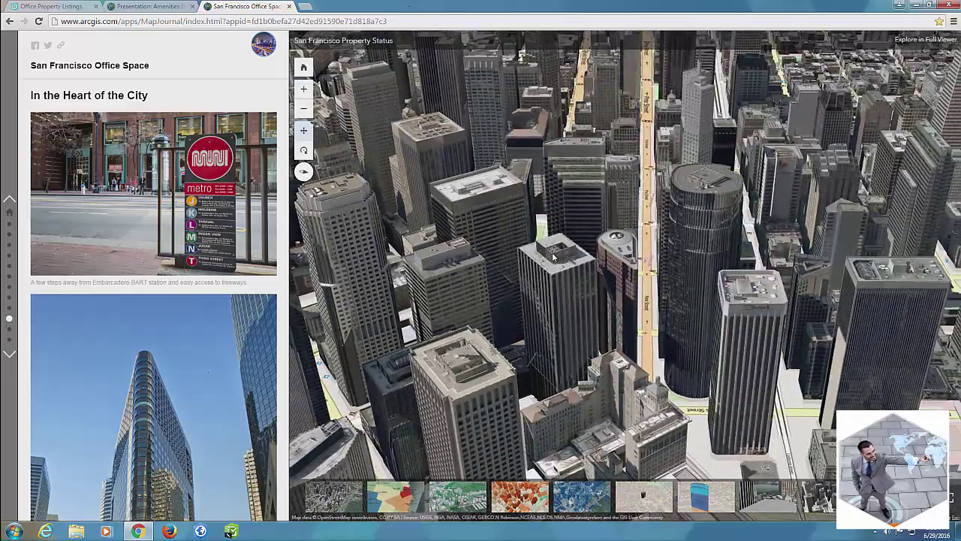
{"action": "left_click_drag", "start_coordinate": [554, 257], "coordinate": [419, 340]}
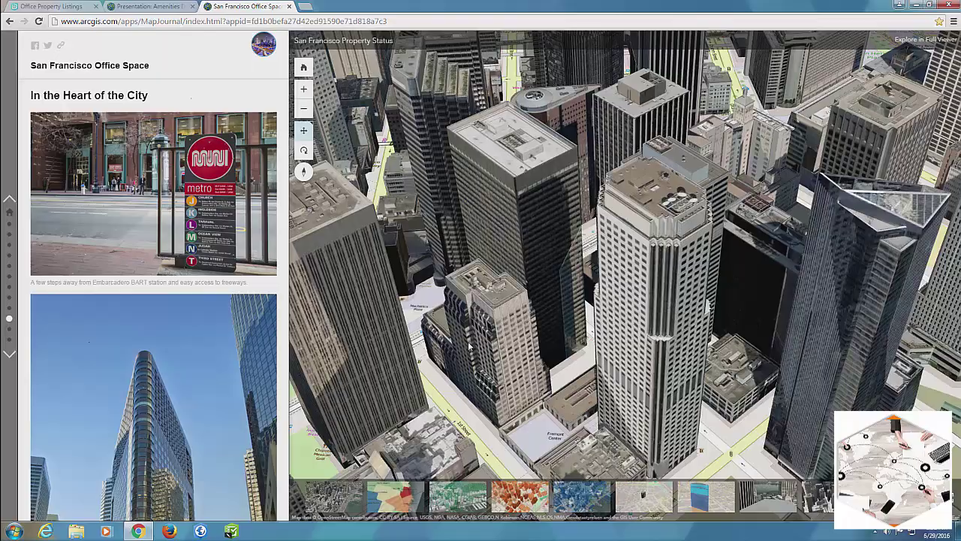
{"action": "scroll", "coordinate": [471, 344], "scroll_direction": "down", "scroll_amount": 5}
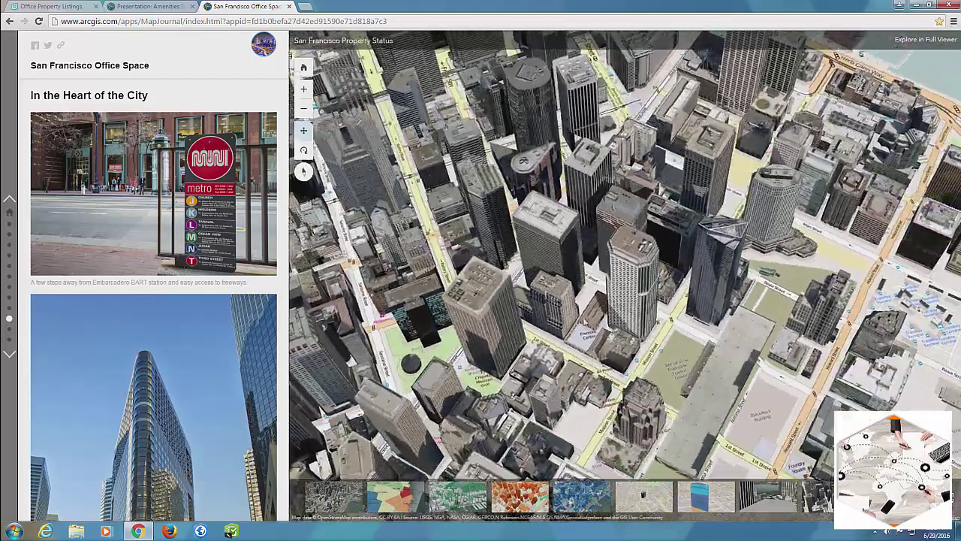
{"action": "scroll", "coordinate": [601, 289], "scroll_direction": "up", "scroll_amount": 5}
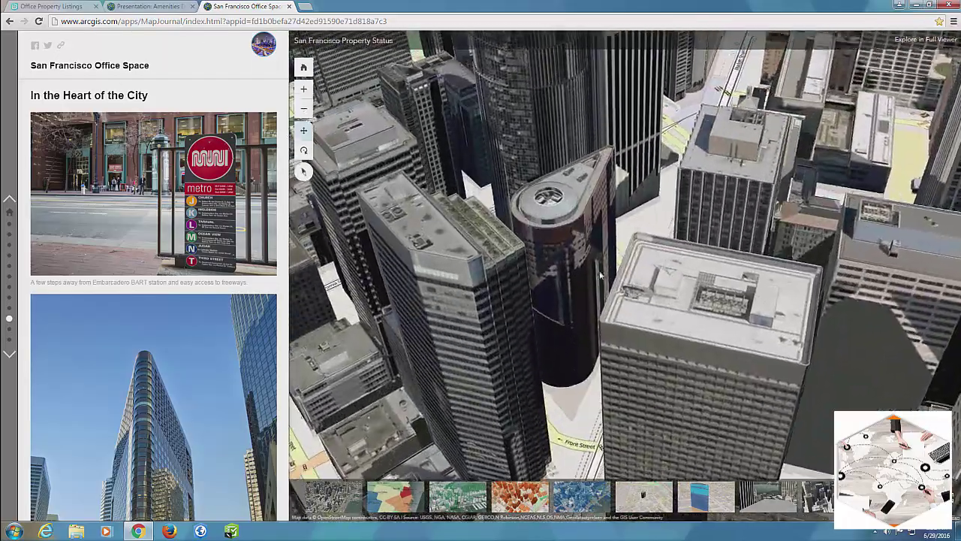
{"action": "scroll", "coordinate": [593, 289], "scroll_direction": "down", "scroll_amount": 5}
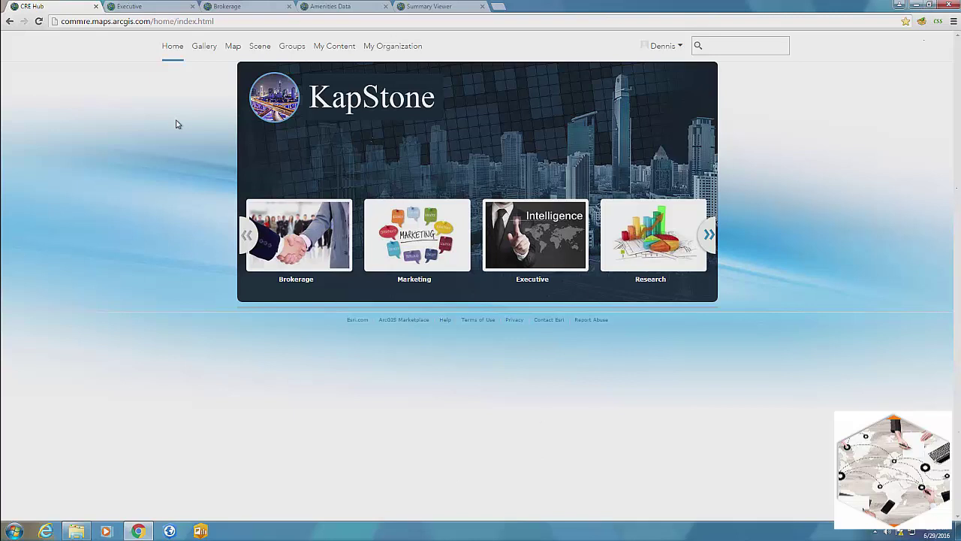
Step: Open Portfolio P & L from the Executive gallery and zoom the map onto San Francisco
{"action": "left_click", "coordinate": [142, 8]}
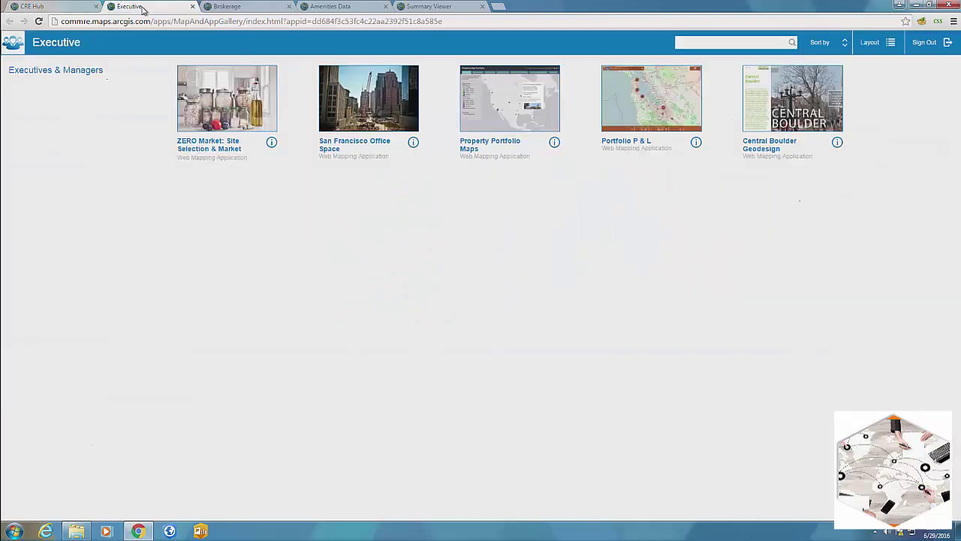
{"action": "left_click", "coordinate": [642, 111]}
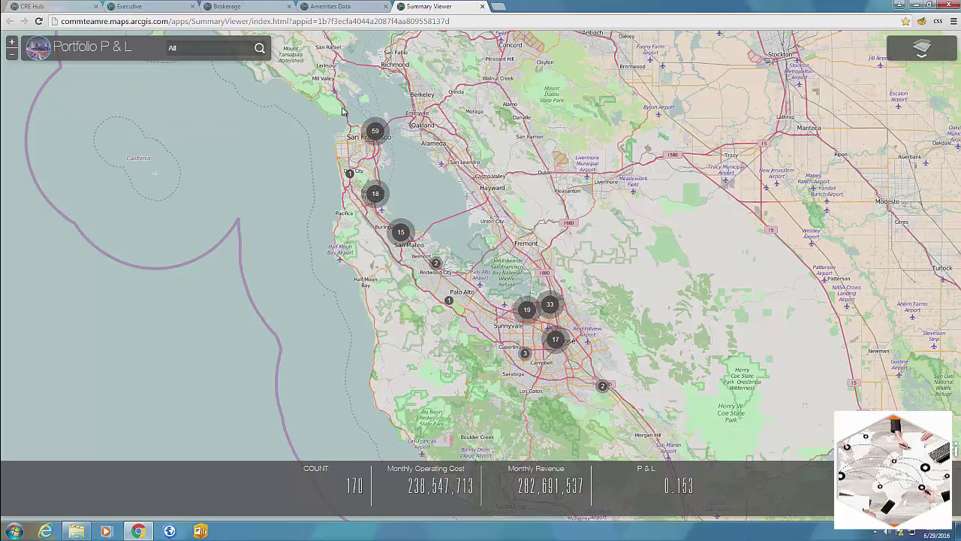
{"action": "left_click_drag", "start_coordinate": [341, 111], "coordinate": [431, 170]}
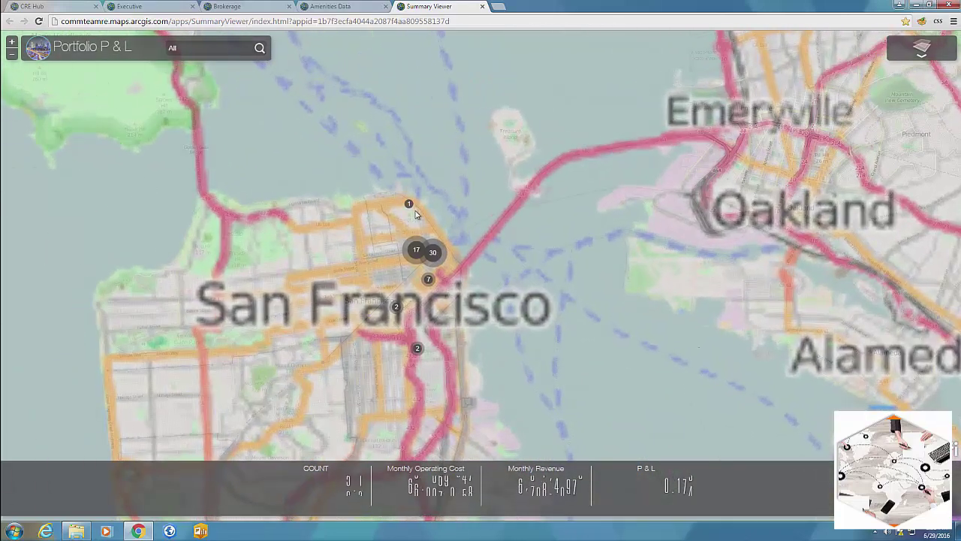